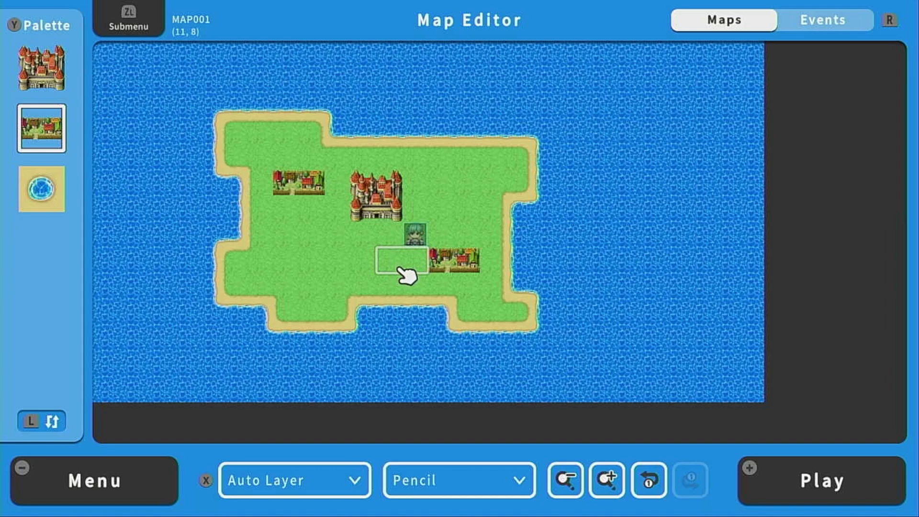
- Open the map list of The King's Crystal project
key("ZL")
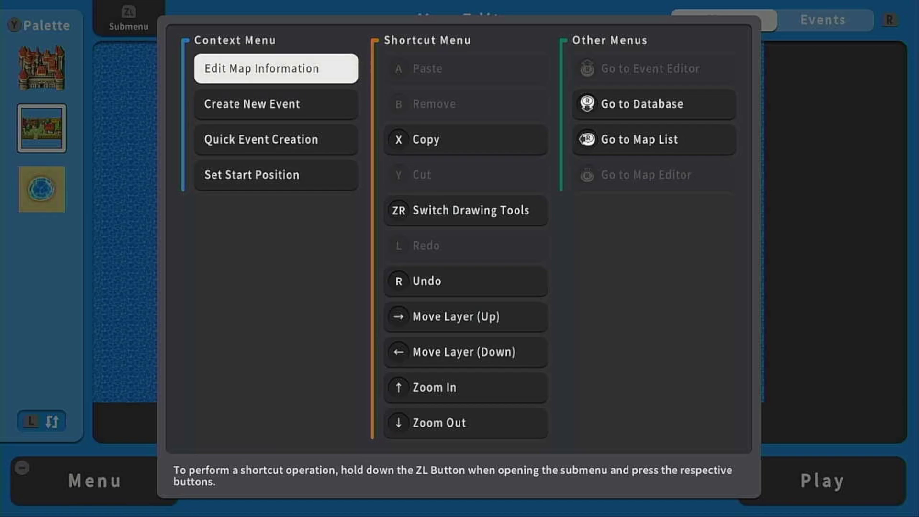
key("b")
key("Left")
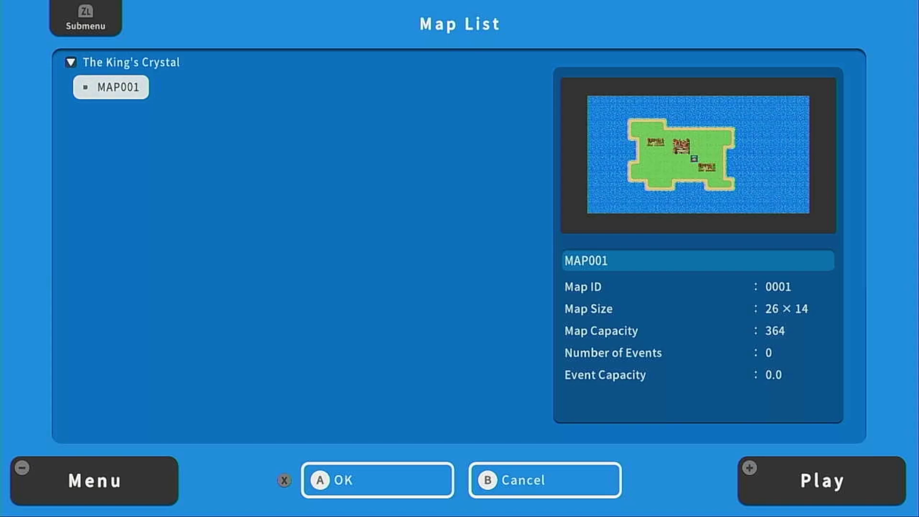
- Open the sample map selection for MAP001
key("z")
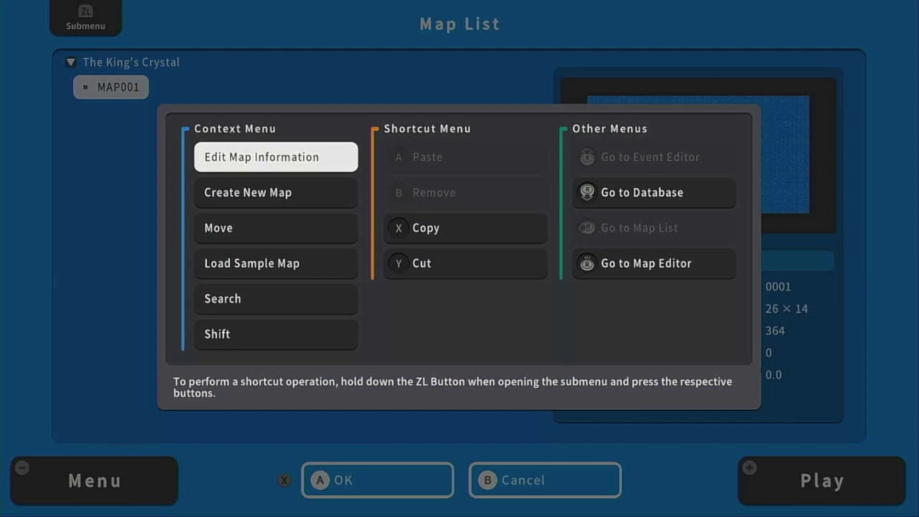
key("Down")
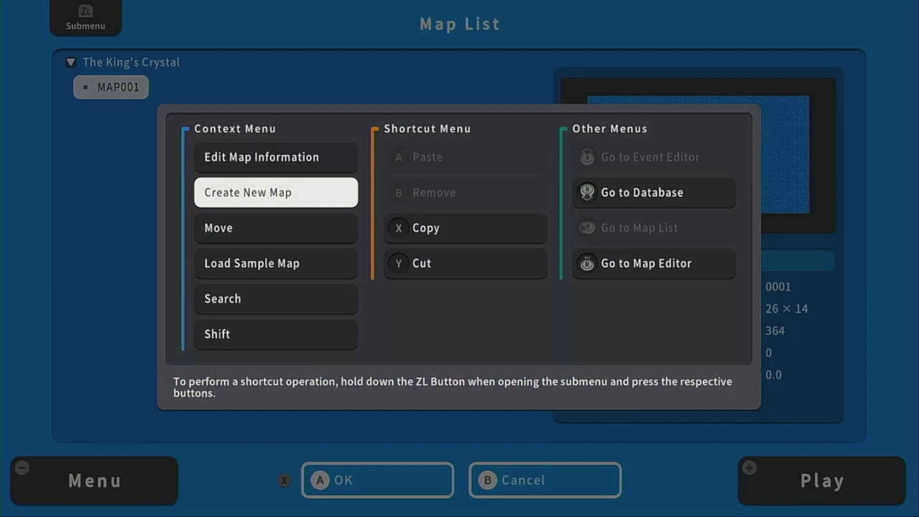
key("Down")
key("Down")
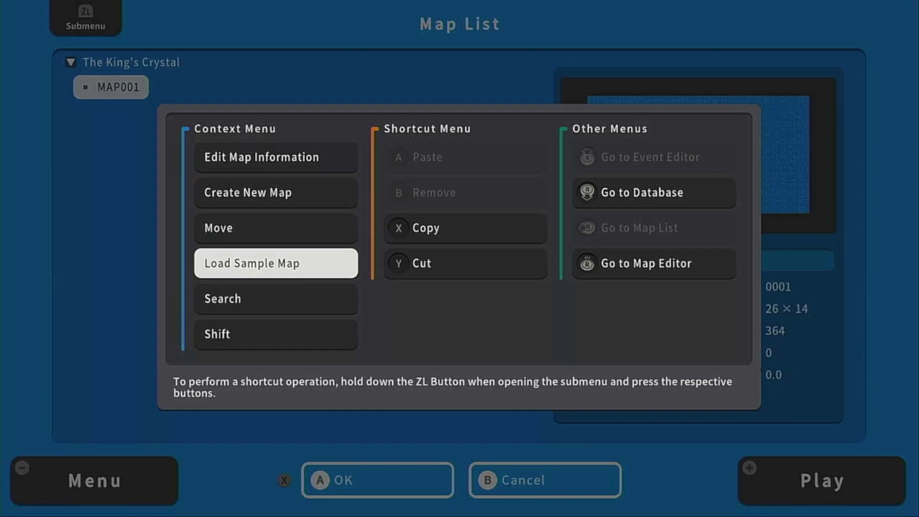
key("Return")
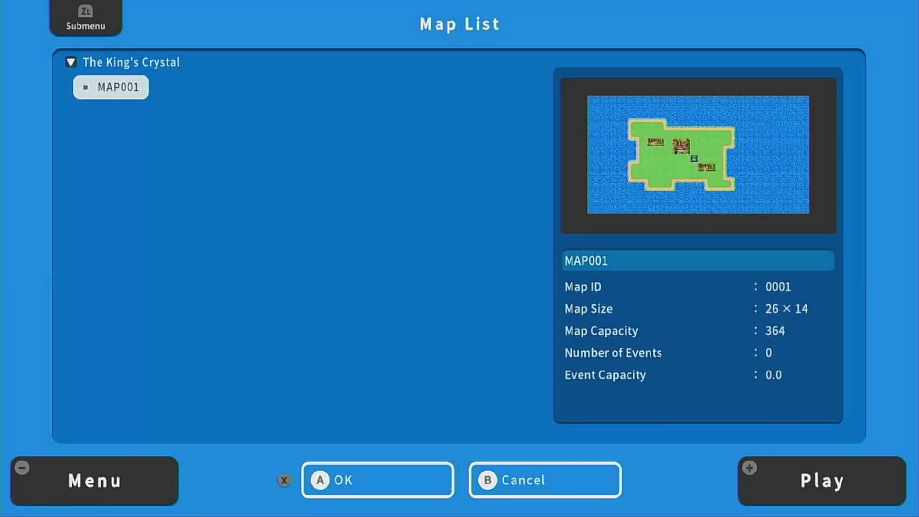
- Browse the sample maps and load Castle 3F beneath MAP001
key("Down")
key("Down")
key("Down")
key("Down")
key("Down")
key("Down")
key("Down")
key("Down")
key("Down")
key("Down")
key("Down")
key("Down")
key("Down")
key("Down")
key("Down")
key("Down")
key("Down")
key("Down")
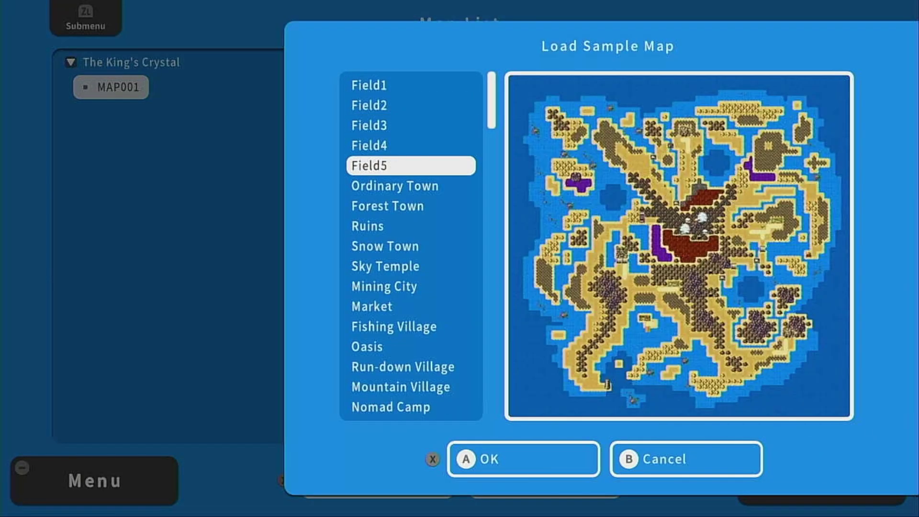
key("Down")
key("Down")
key("Down")
key("Down")
key("Down")
key("Down")
key("Down")
key("Down")
key("Down")
key("Down")
key("Down")
key("Down")
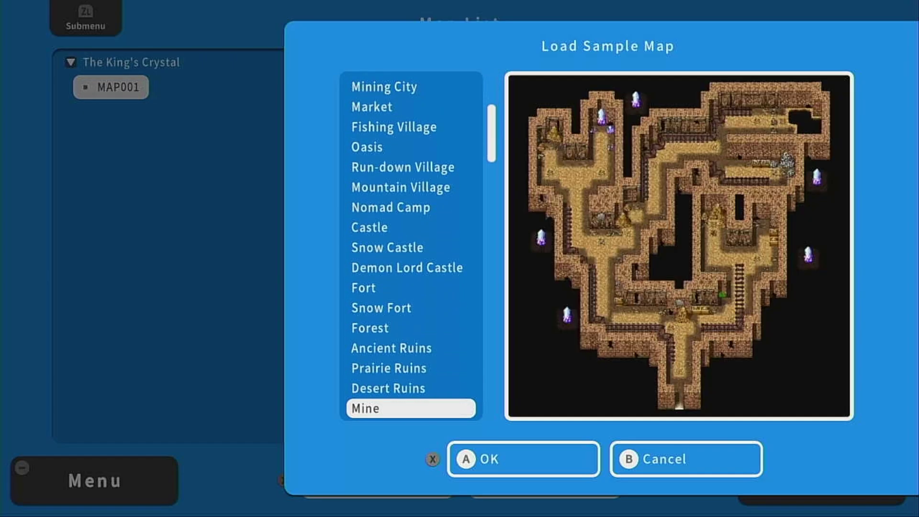
key("Down")
key("Down")
key("Down")
key("Down")
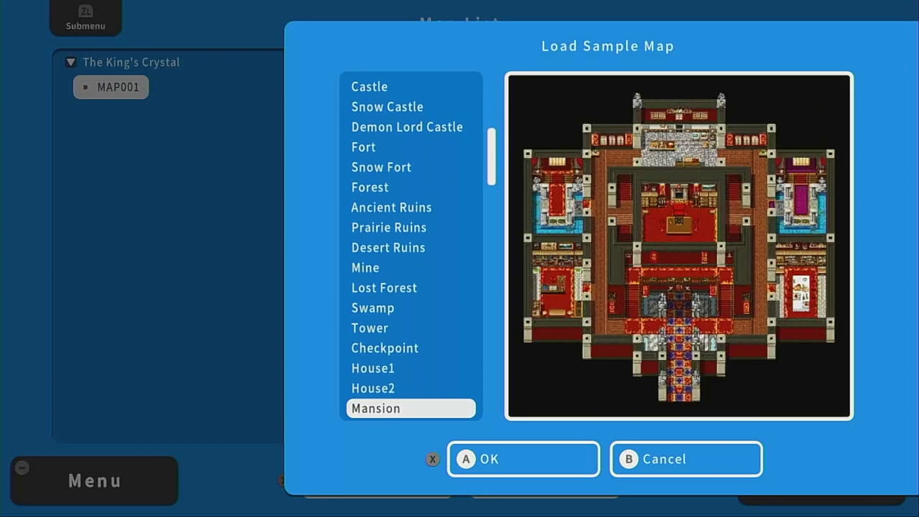
key("Down")
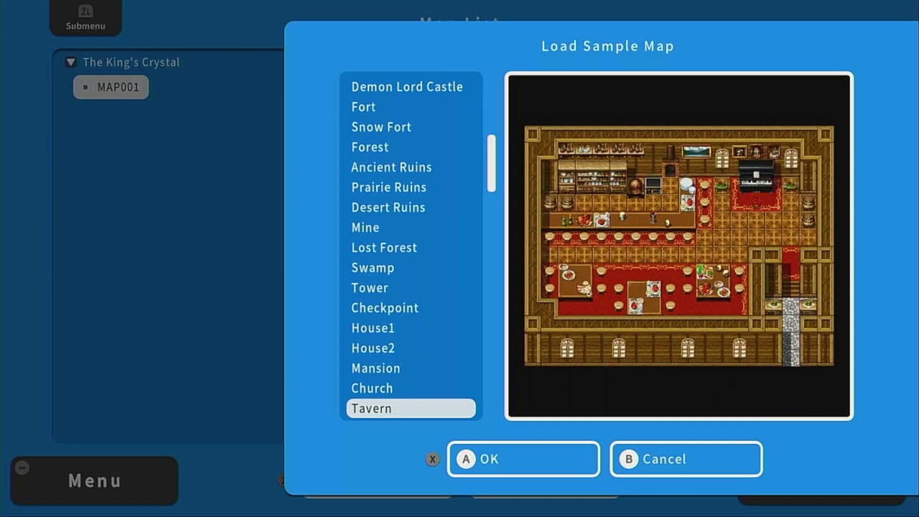
key("Down")
key("Down")
key("Down")
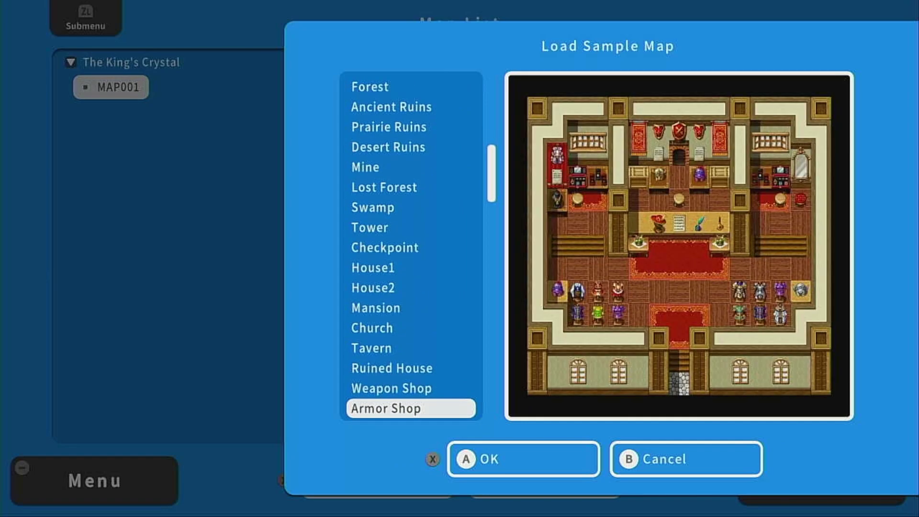
key("Down")
key("Down")
key("Down")
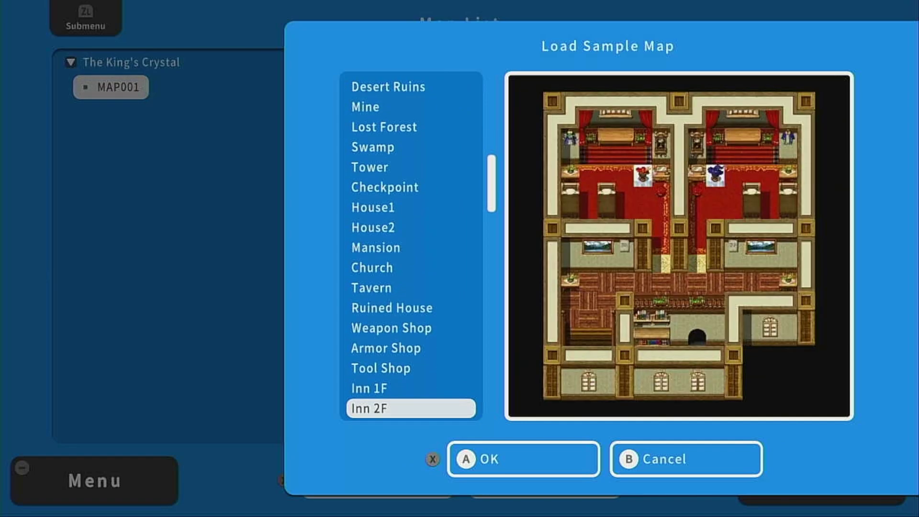
key("Down")
key("Down")
key("Up")
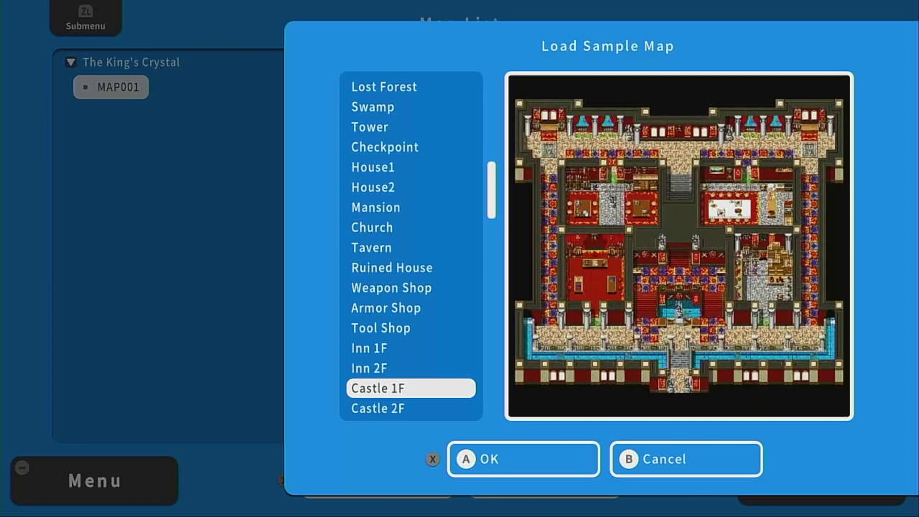
key("Down")
key("Down")
key("Up")
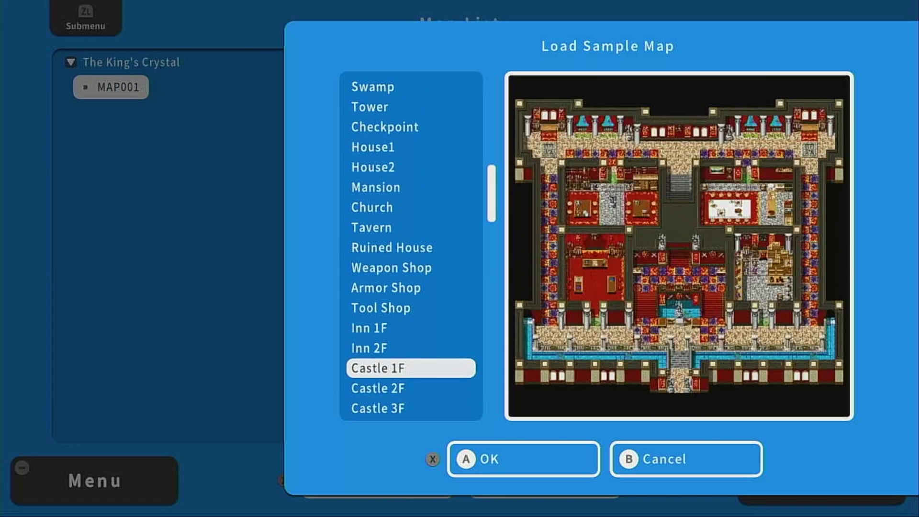
key("Down")
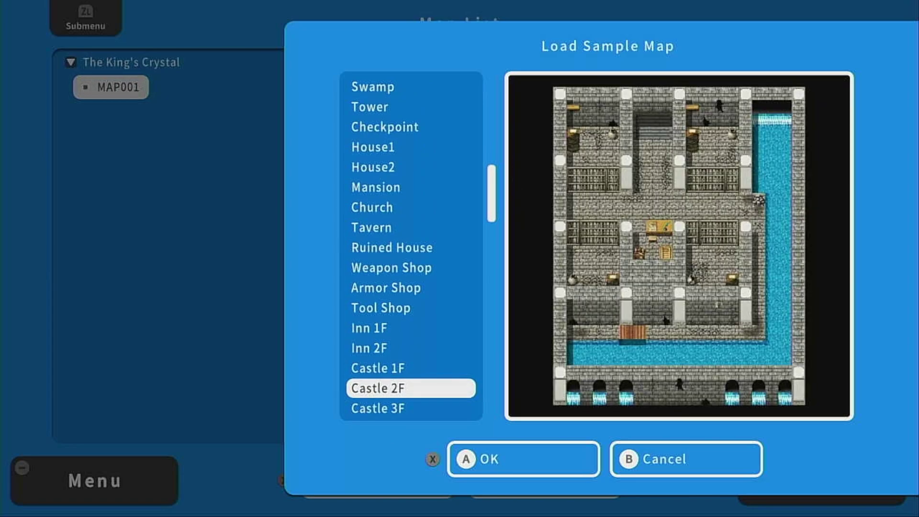
key("Down")
key("Down")
key("Up")
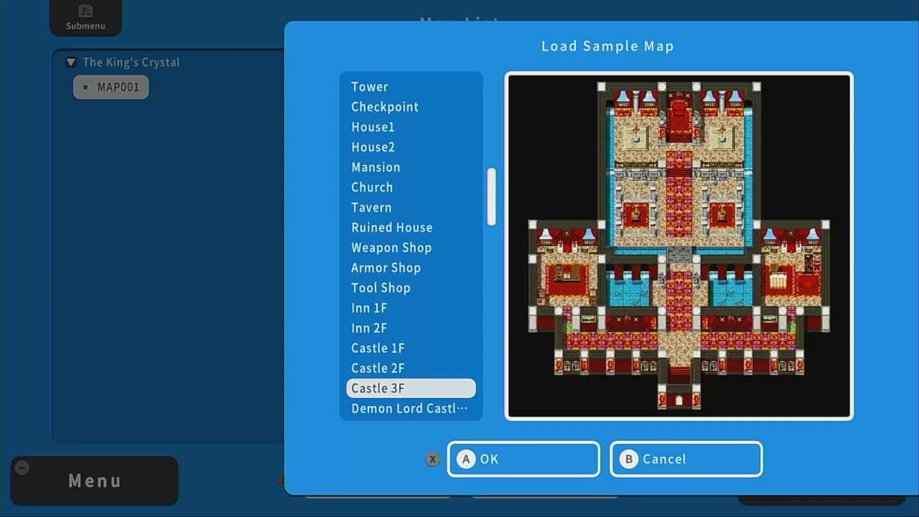
key("Return")
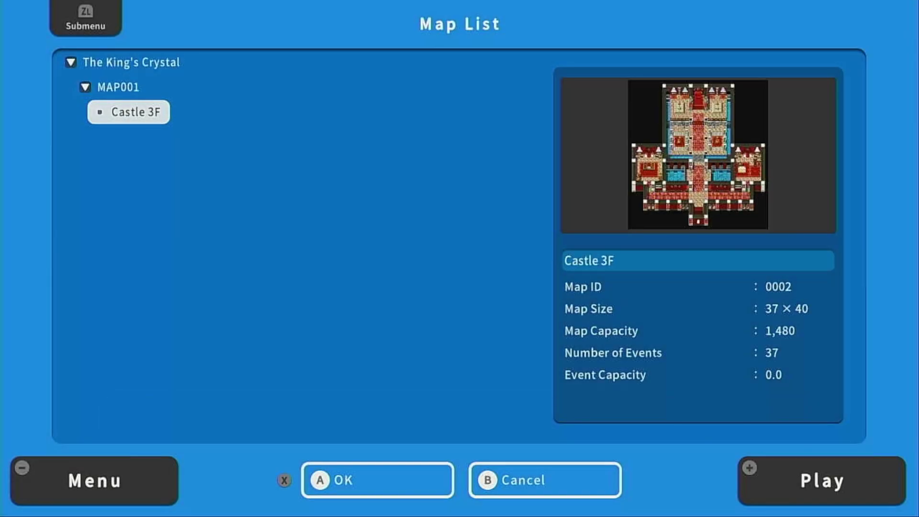
- Move Castle 3F out of MAP001 to directly under The King's Crystal, and open it for editing
key("Up")
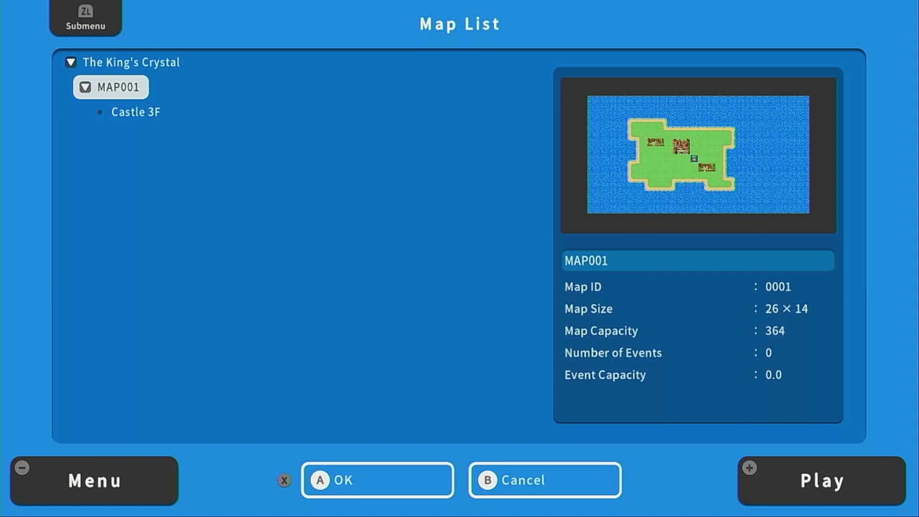
key("Down")
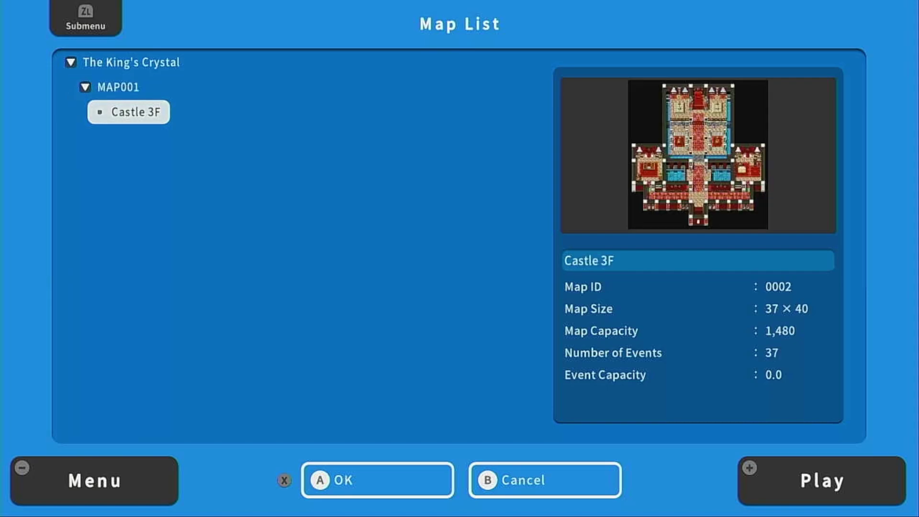
key("ZL")
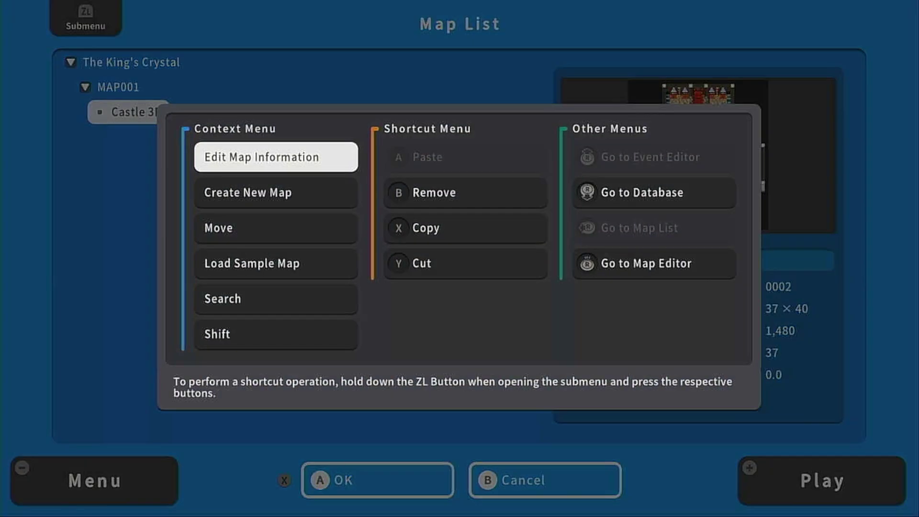
key("Down")
key("Down")
key("Return")
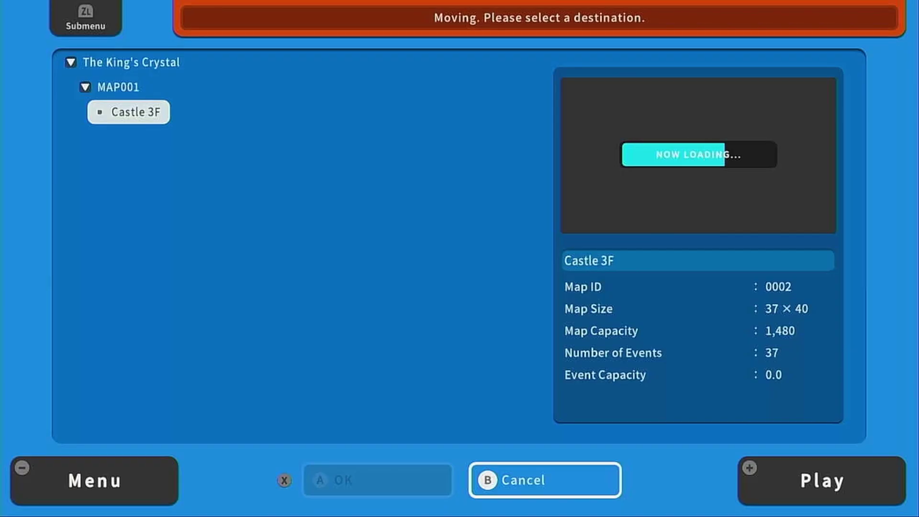
key("Up")
key("Up")
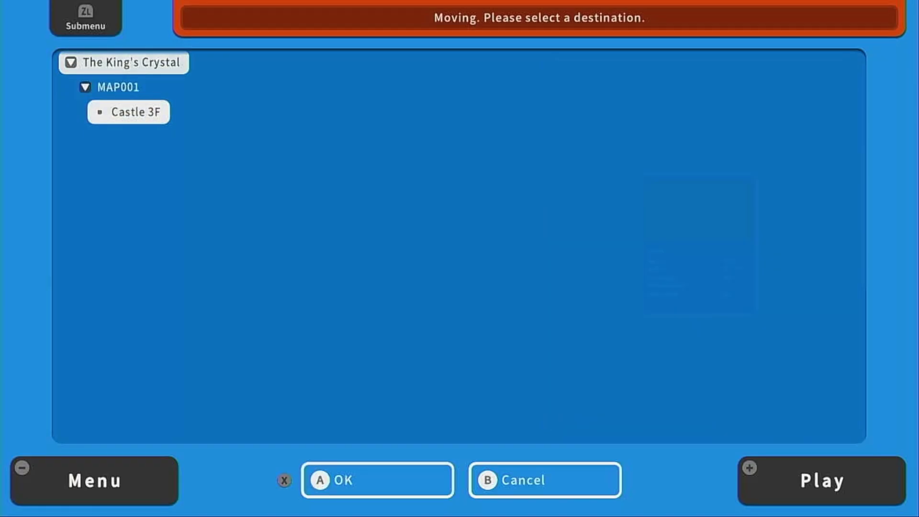
key("Return")
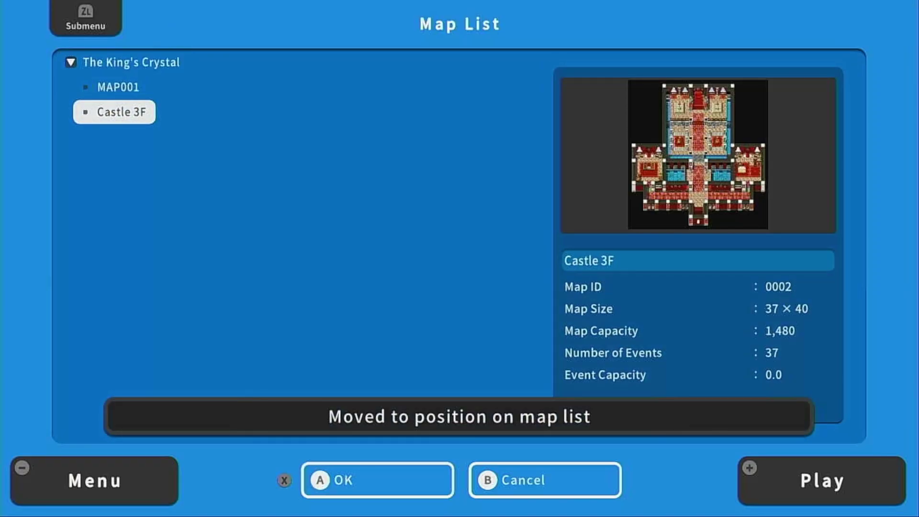
key("Return")
key("Return")
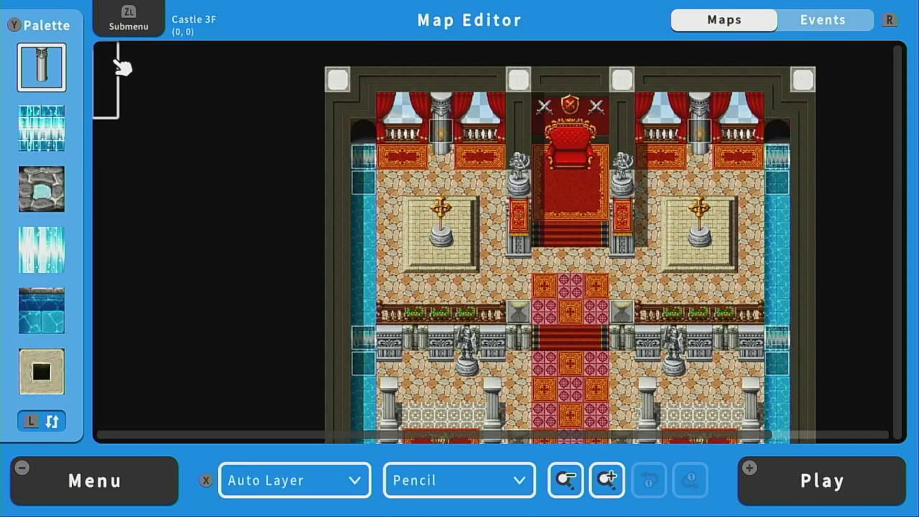
- Examine the Castle 3F layout from the throne room and side rooms to the entrance stairs
scroll(110, 60, "down", 10)
scroll(111, 62, "left", 4)
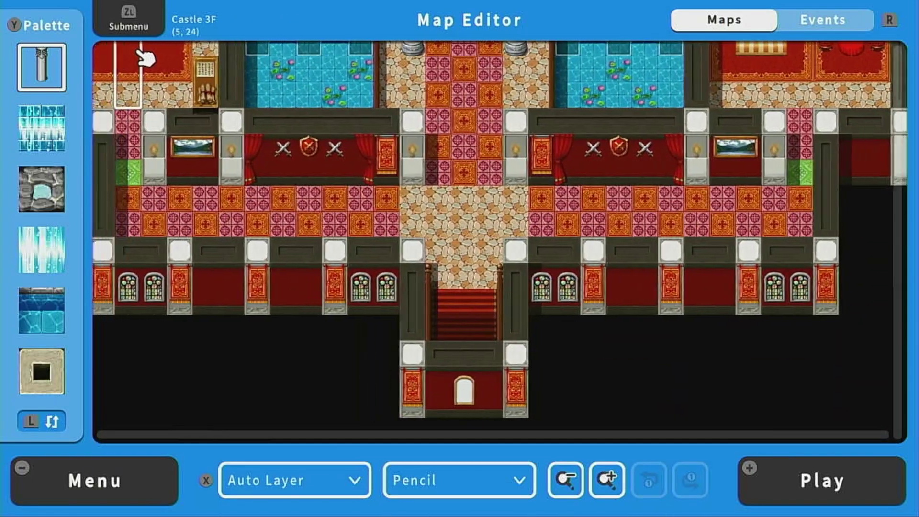
scroll(143, 61, "up", 10)
scroll(205, 298, "right", 4)
scroll(205, 297, "up", 12)
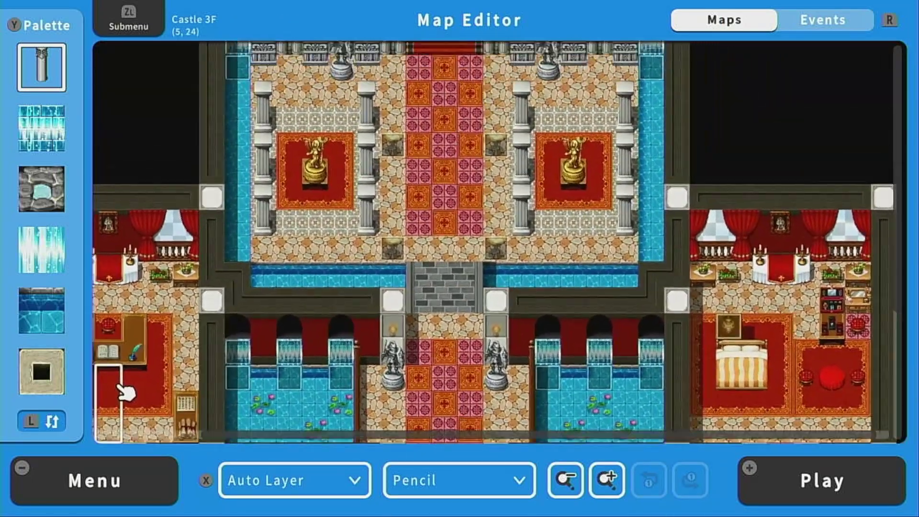
scroll(113, 445, "down", 10)
scroll(103, 162, "down", 4)
scroll(108, 55, "up", 9)
scroll(108, 55, "left", 2)
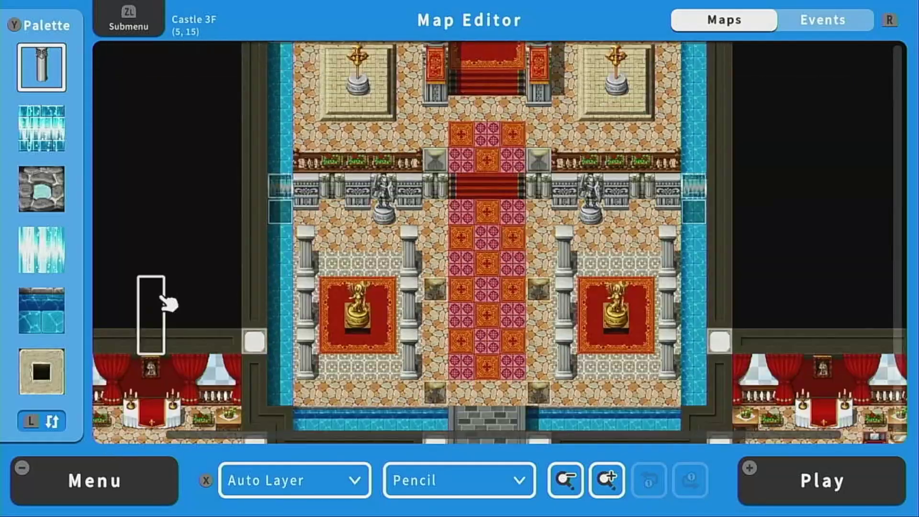
scroll(164, 300, "down", 2)
scroll(168, 273, "up", 7)
scroll(165, 450, "down", 6)
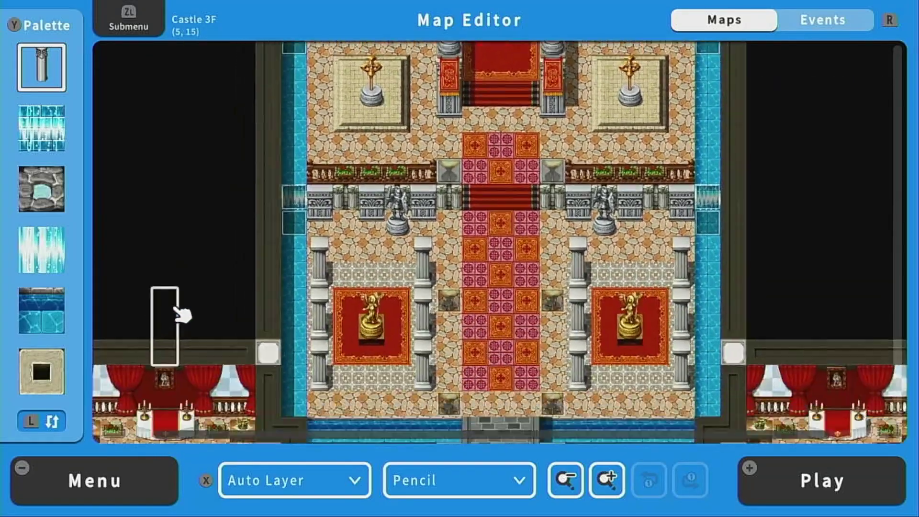
scroll(181, 315, "down", 3)
scroll(188, 242, "up", 9)
scroll(189, 242, "right", 1)
scroll(151, 450, "down", 15)
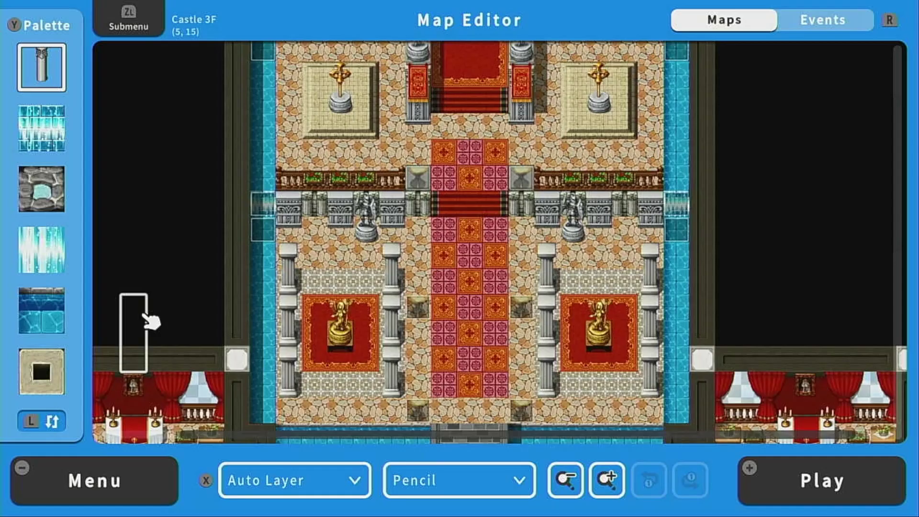
scroll(155, 72, "down", 4)
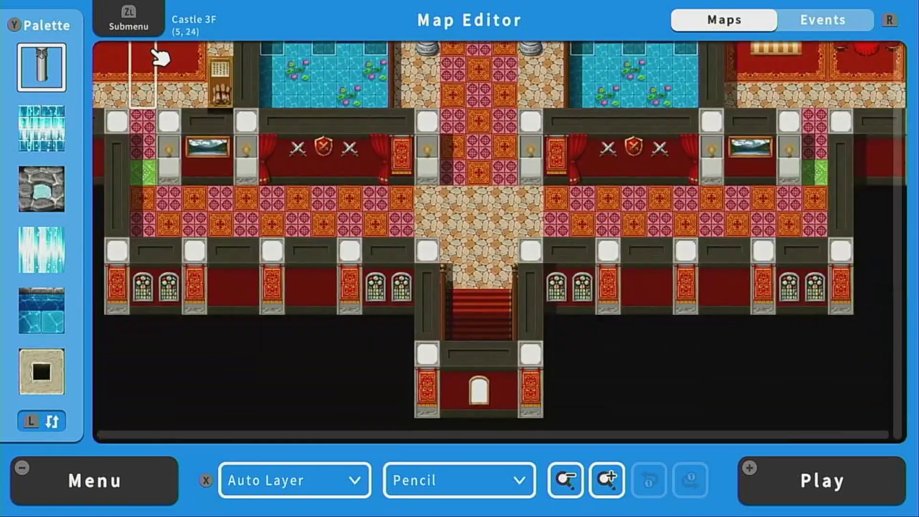
scroll(153, 52, "left", 2)
scroll(214, 63, "up", 8)
scroll(244, 351, "right", 3)
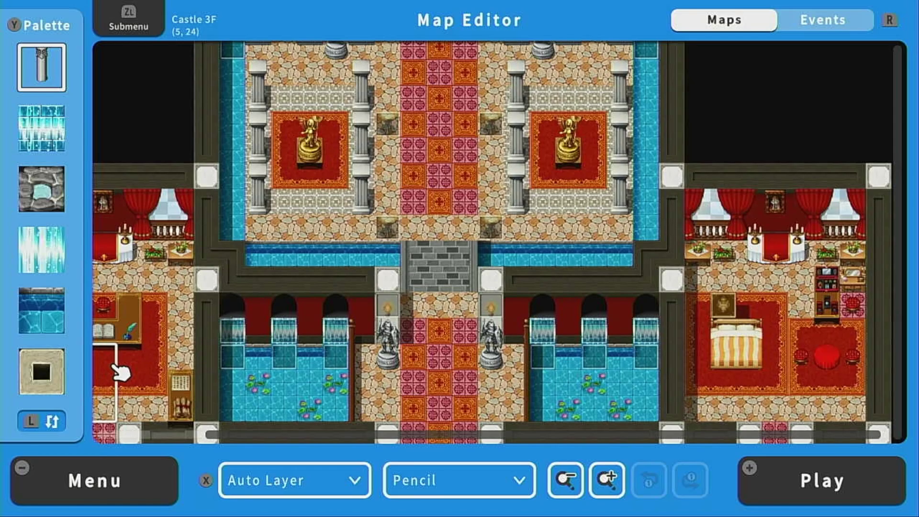
left_click_drag(120, 372, 251, 60)
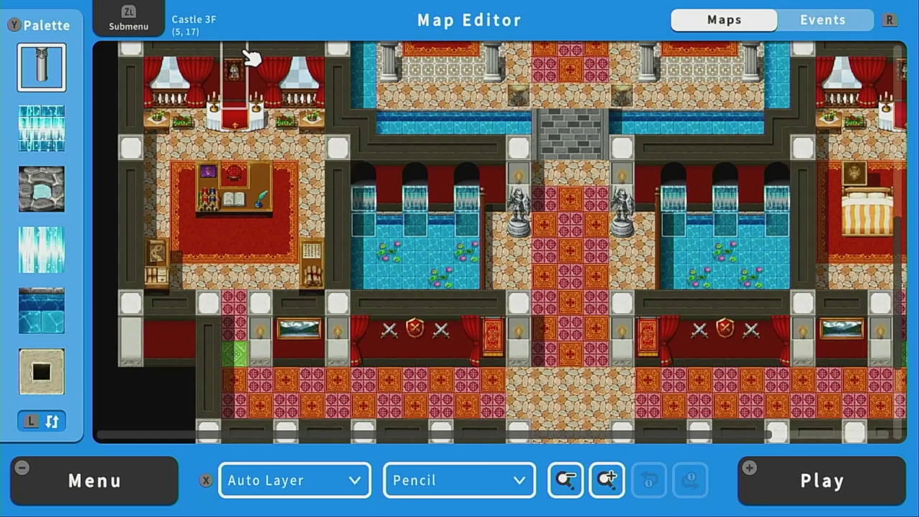
scroll(244, 52, "down", 1)
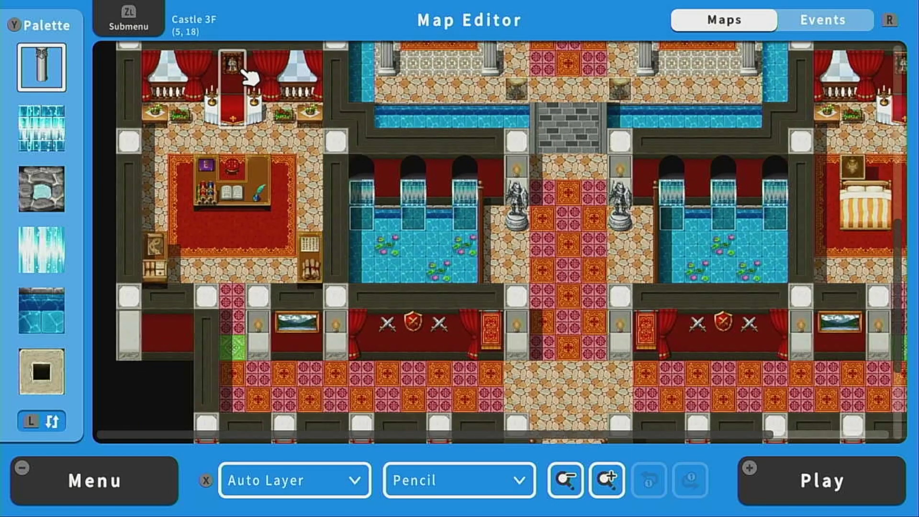
scroll(243, 71, "down", 1)
scroll(243, 63, "down", 6)
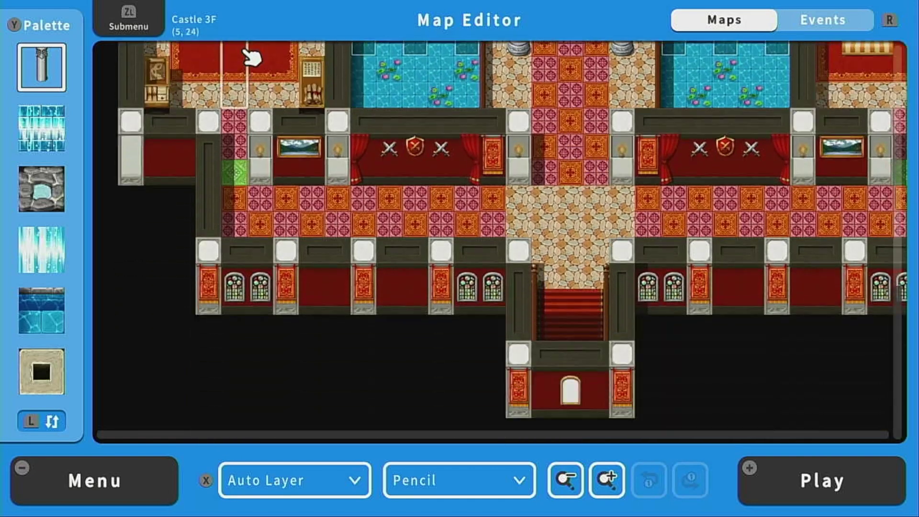
- Place a pillar tile in the empty black area outside the castle's southwest corner
left_click_drag(251, 57, 137, 314)
left_click(136, 314)
scroll(136, 314, "up", 8)
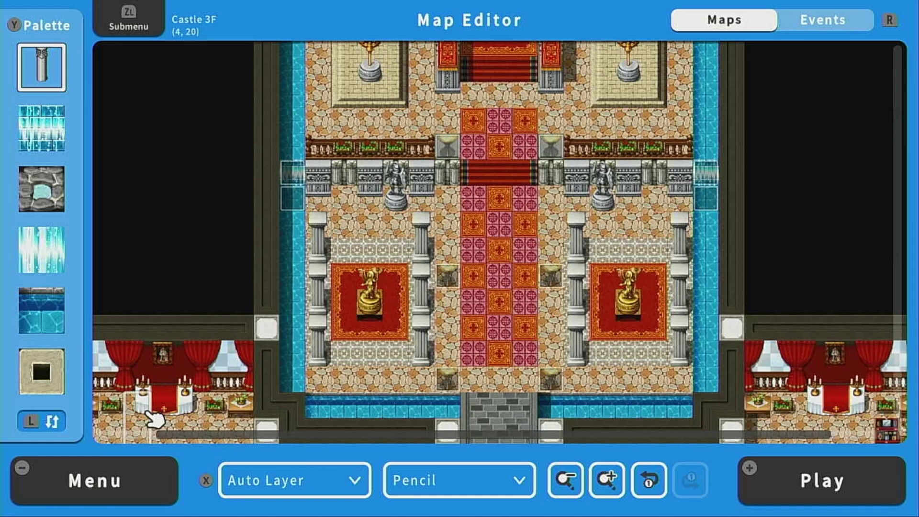
- Copy an empty black tile outside the castle and pencil it over the outer walls adjoining the throne hall
scroll(174, 387, "down", 5)
key("ZL")
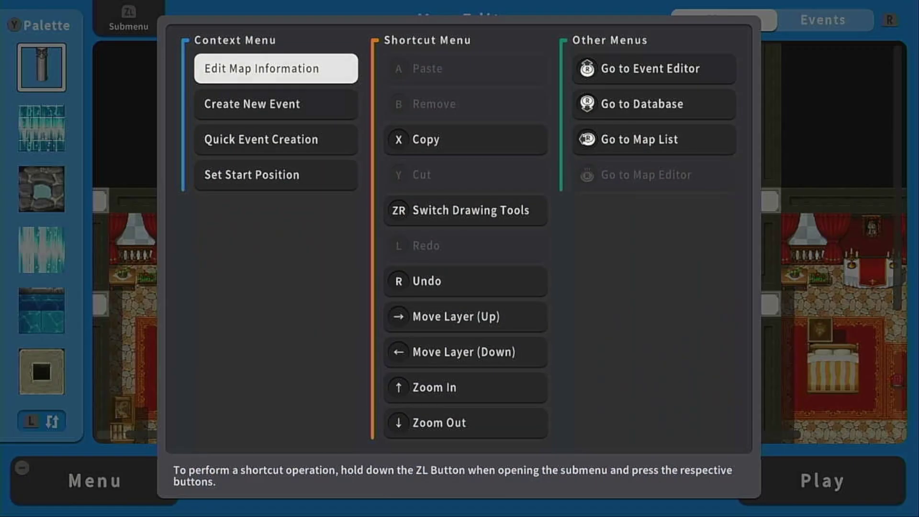
key("x")
left_click(211, 158)
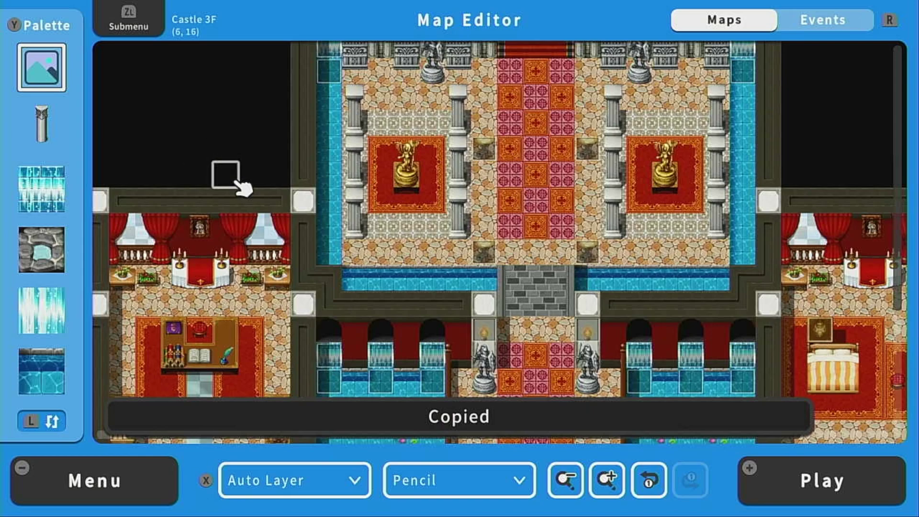
mouse_move(239, 185)
left_mouse_down()
mouse_move(292, 208)
mouse_move(291, 314)
mouse_move(343, 339)
mouse_move(470, 339)
mouse_move(473, 416)
mouse_move(625, 416)
mouse_move(625, 366)
mouse_move(651, 340)
mouse_move(780, 338)
left_mouse_up()
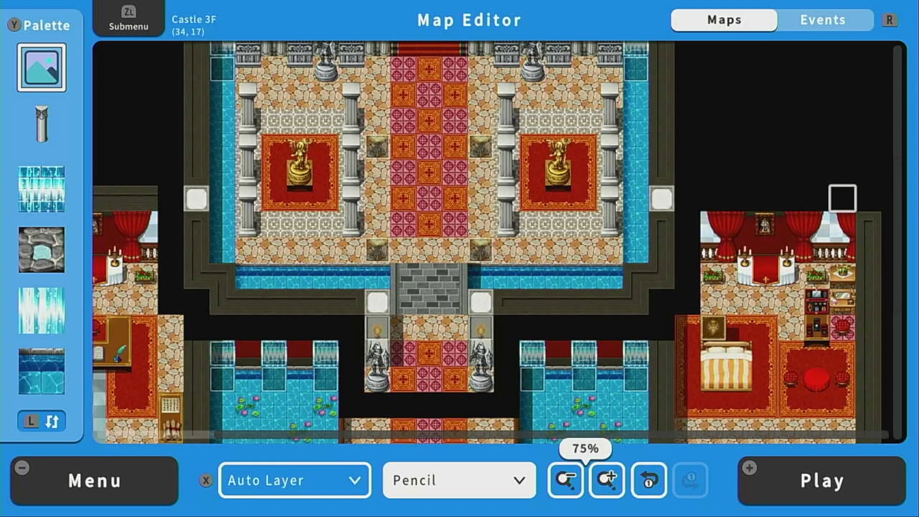
- Fill the side rooms and pools flanking the entrance corridor with the empty black tile using the Rectangle tool
key("Return")
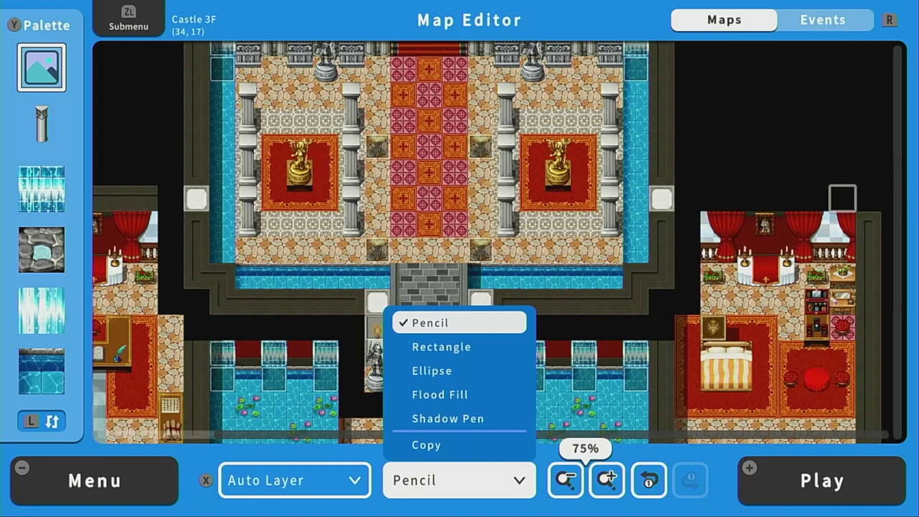
key("Down")
key("Return")
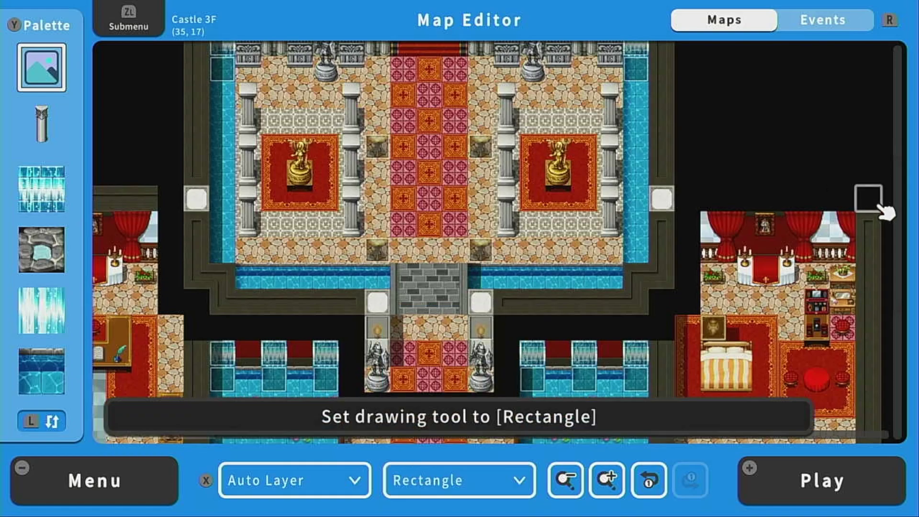
left_click_drag(877, 231, 690, 416)
left_click_drag(689, 316, 800, 426)
left_click_drag(542, 110, 670, 162)
left_click_drag(334, 161, 101, 115)
left_click_drag(102, 132, 312, 52)
middle_click_drag(607, 258, 513, 341)
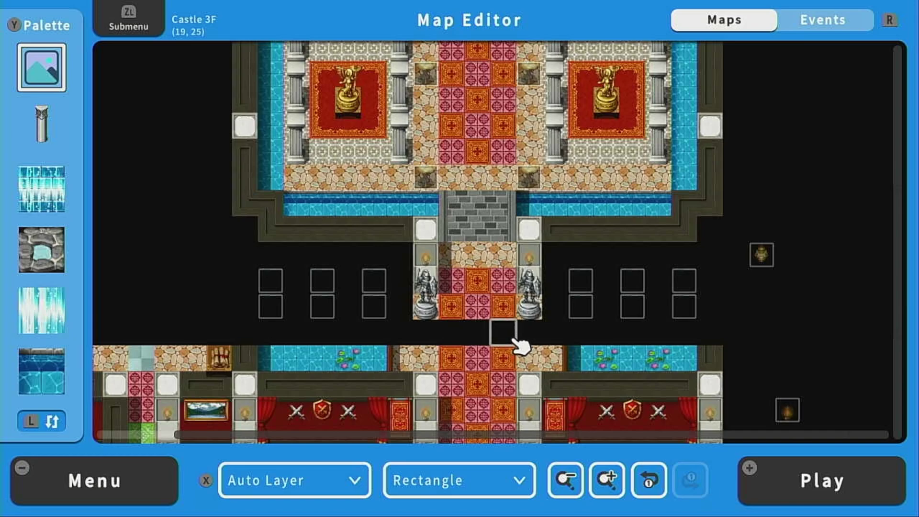
- Set the Castle 3F map height to 25 in the map information, cutting off the rows below the entrance corridor
key("Down")
key("Down")
key("Down")
key("Down")
key("Down")
key("Down")
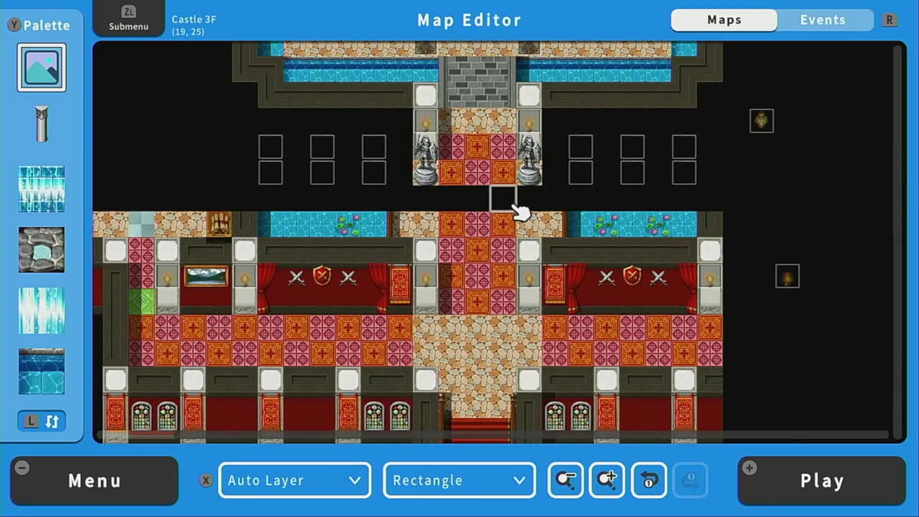
key("ZL")
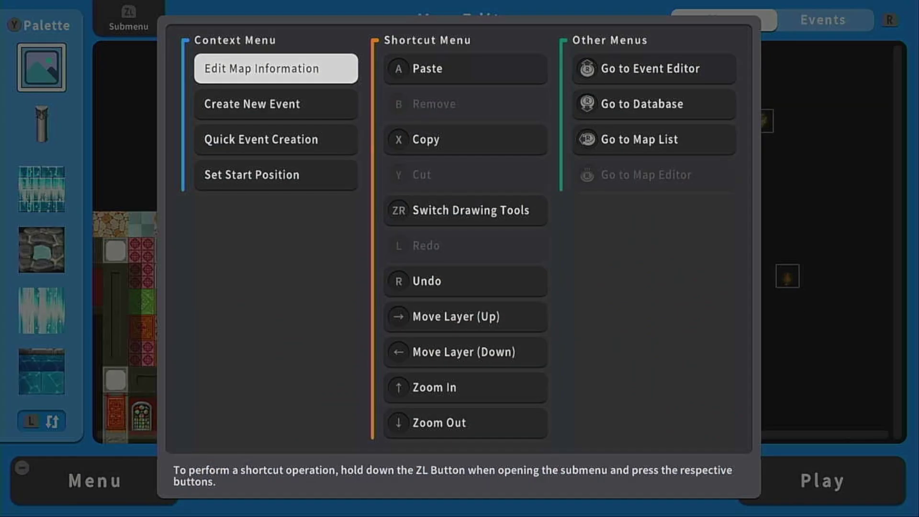
key("Return")
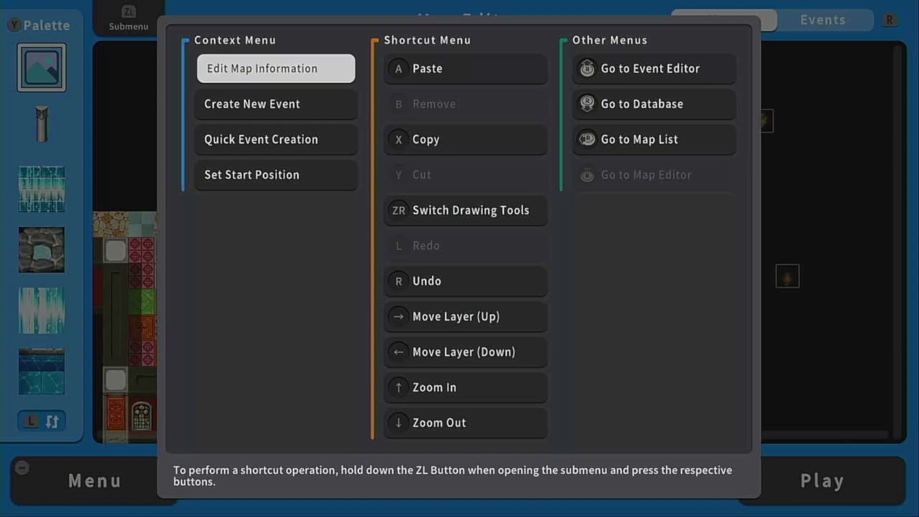
key("Down")
key("Down")
key("Down")
key("Down")
key("Down")
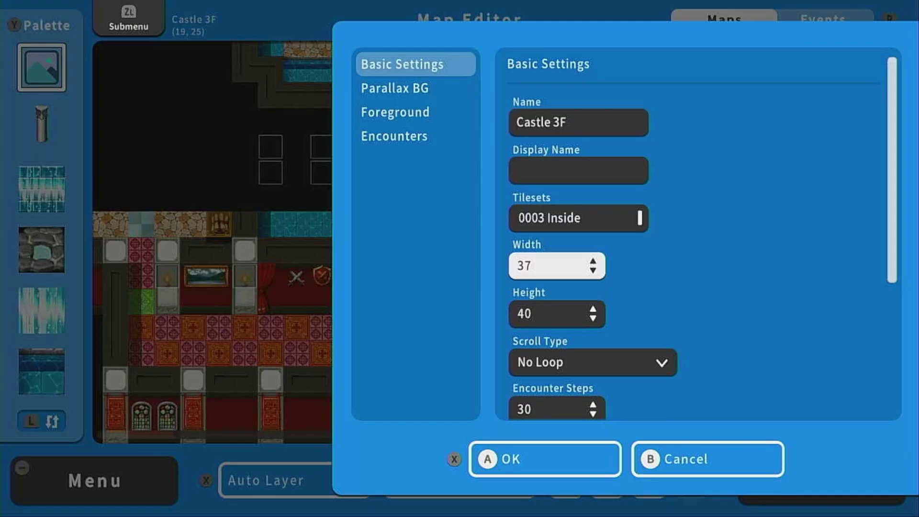
key("Up")
key("Return")
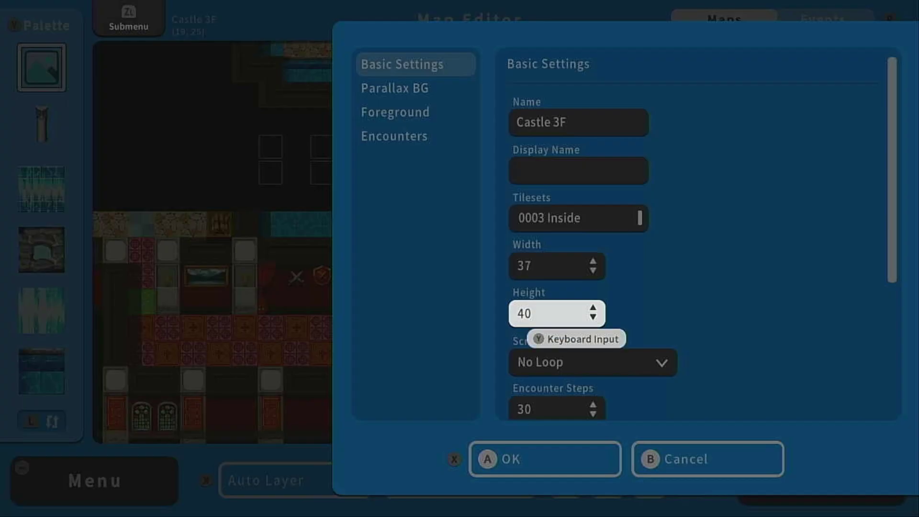
key("y")
key("BackSpace")
key("Right")
key("Right")
key("BackSpace")
key("Left")
key("Return")
key("Down")
key("Return")
key("plus")
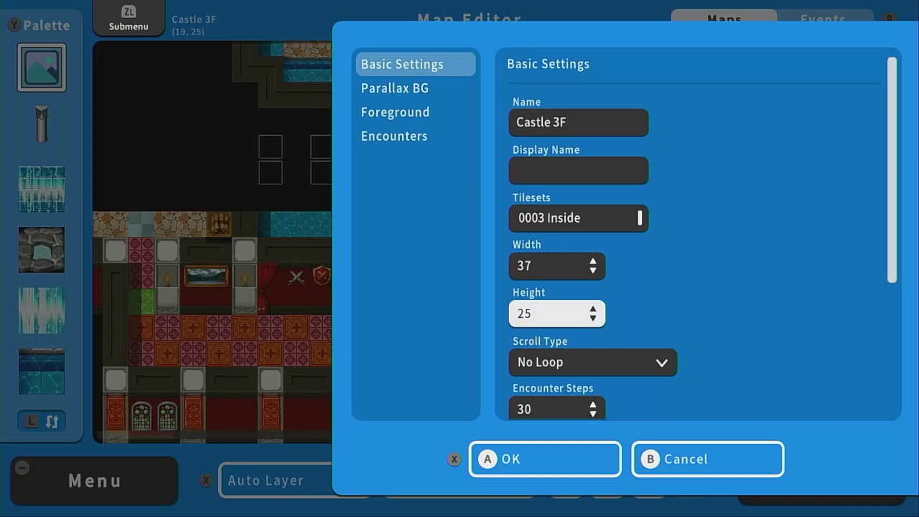
key("Down")
key("Down")
key("Down")
key("Down")
key("Return")
- Switch to event editing and remove the stray lamp event in the black area southeast of the hall
scroll(523, 450, "down", 5)
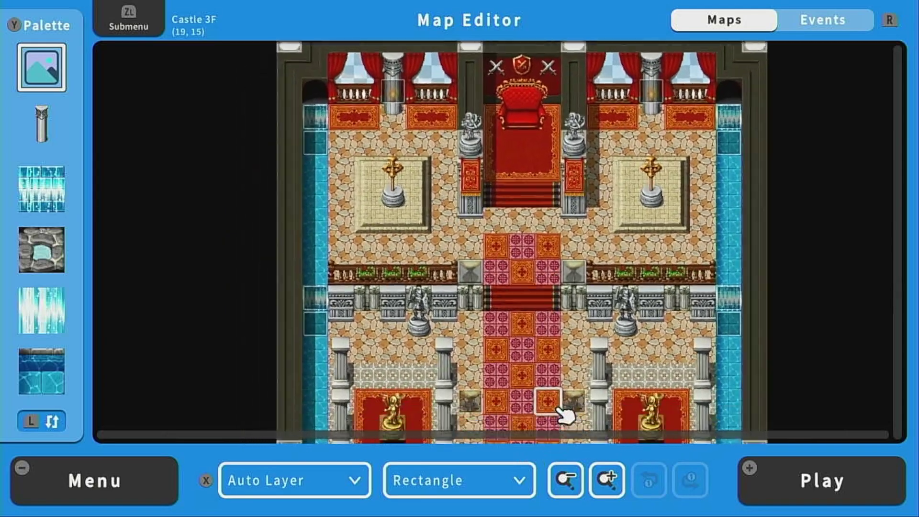
scroll(532, 205, "left", 1)
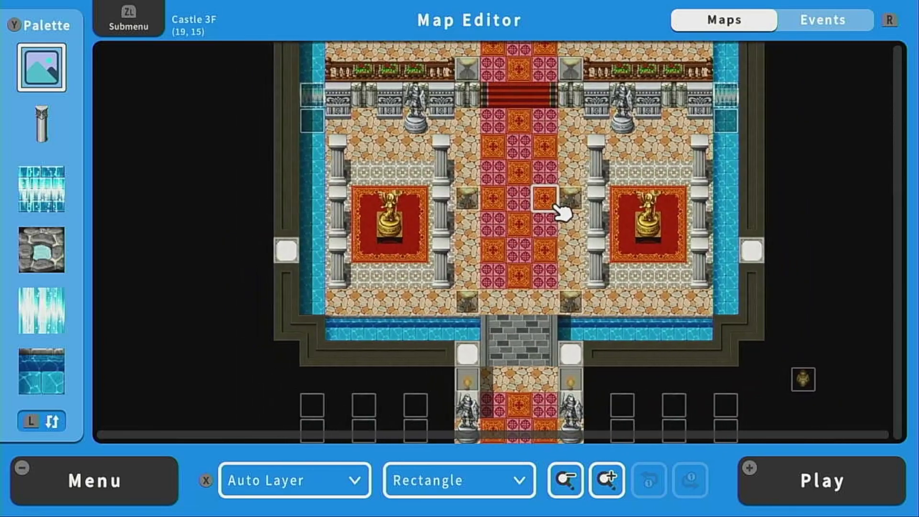
scroll(580, 234, "left", 2)
scroll(634, 234, "right", 4)
key("r")
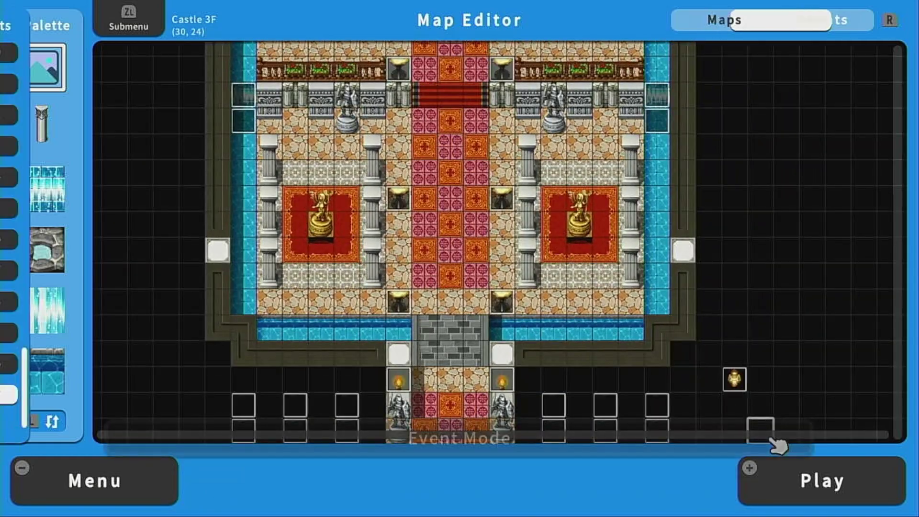
key("Left")
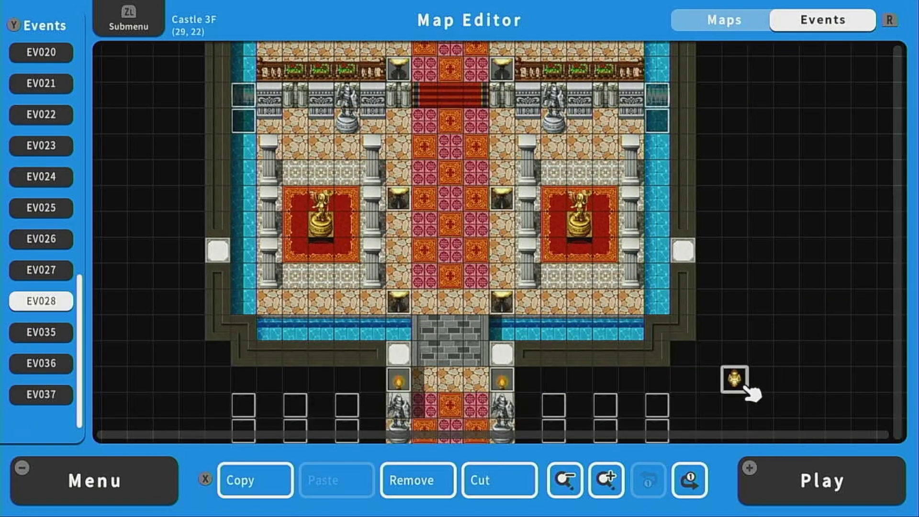
key("zl")
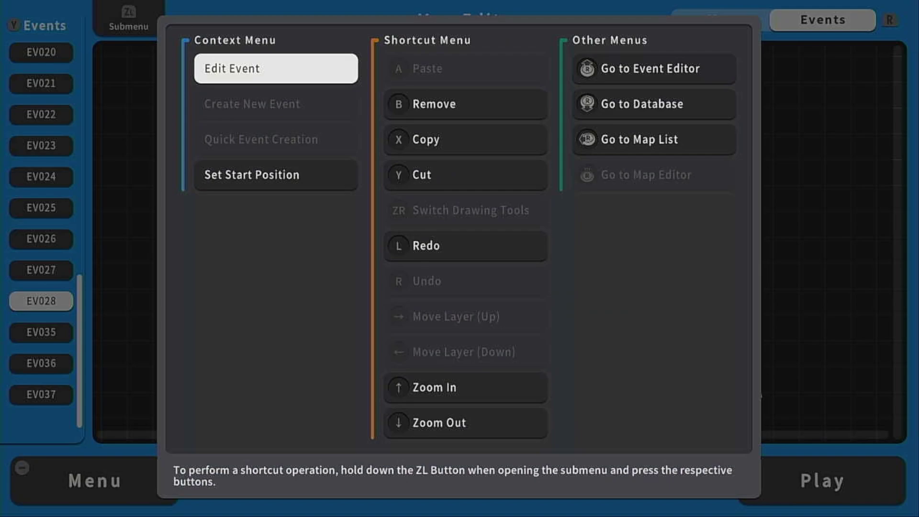
key("Right")
key("Down")
key("Return")
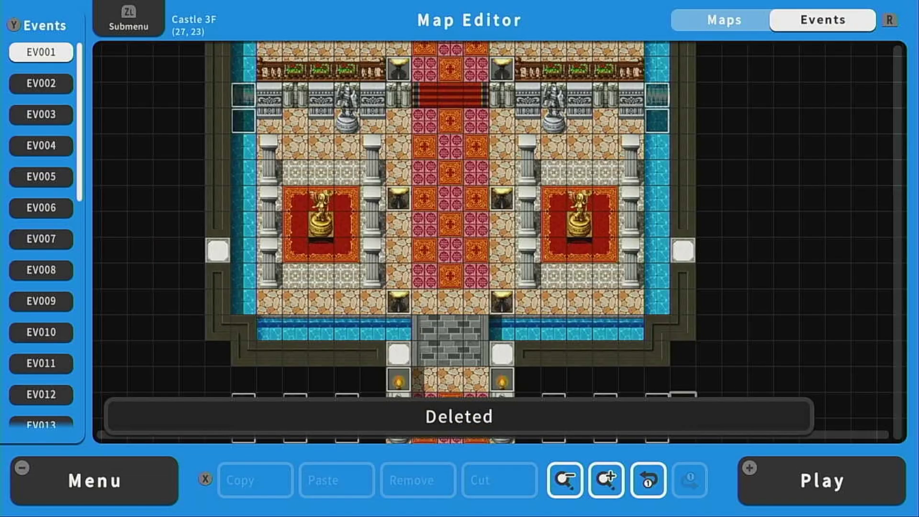
- Remove the remaining leftover events in the black areas on both sides of the entrance corridor
key("z")
key("Escape")
key("z")
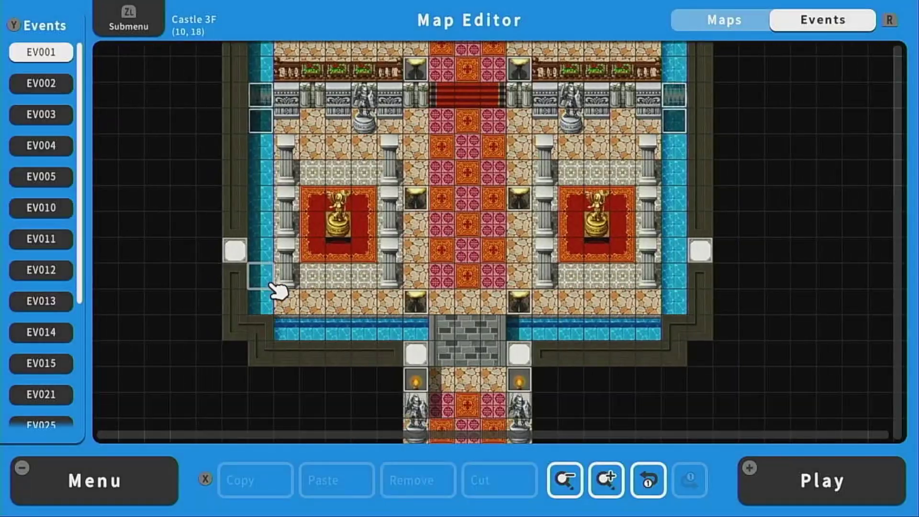
- Examine the remaining events along the west waterway, the throne room torch and the brazier beside the red stairs
key("Up")
key("Up")
key("Up")
key("Up")
key("Up")
key("Up")
key("Up")
key("Up")
key("Up")
key("Up")
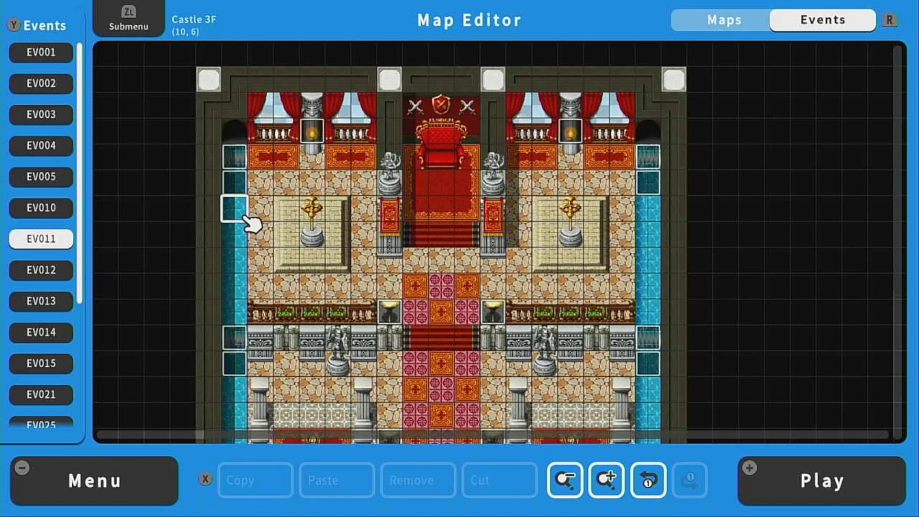
key("Up")
key("Up")
key("Right")
key("Right")
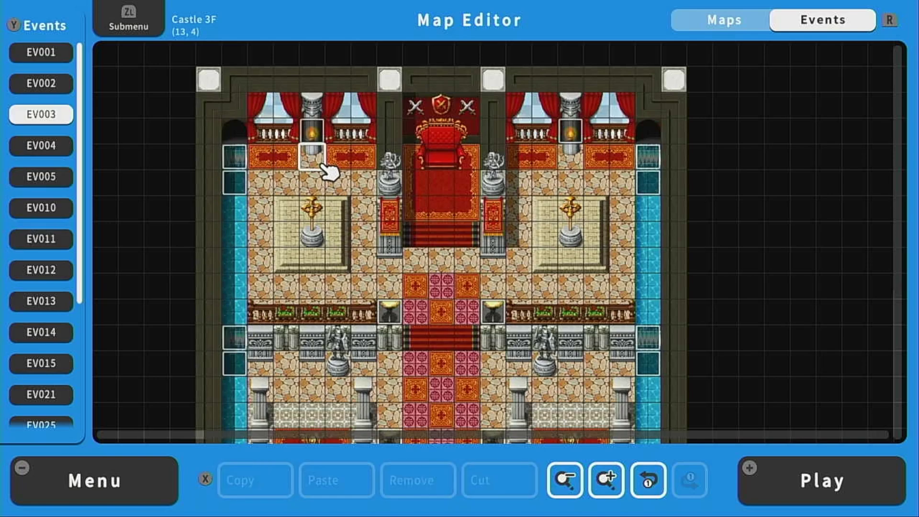
key("Up")
key("Right")
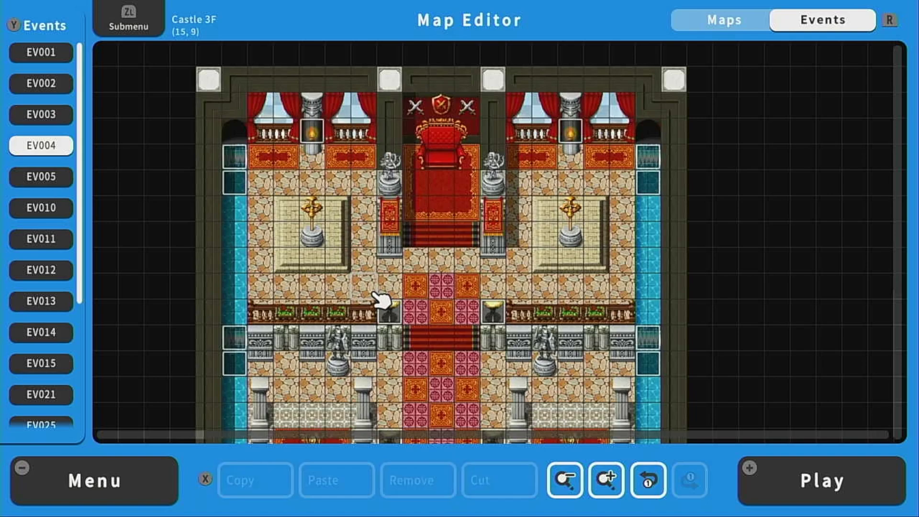
key("Right")
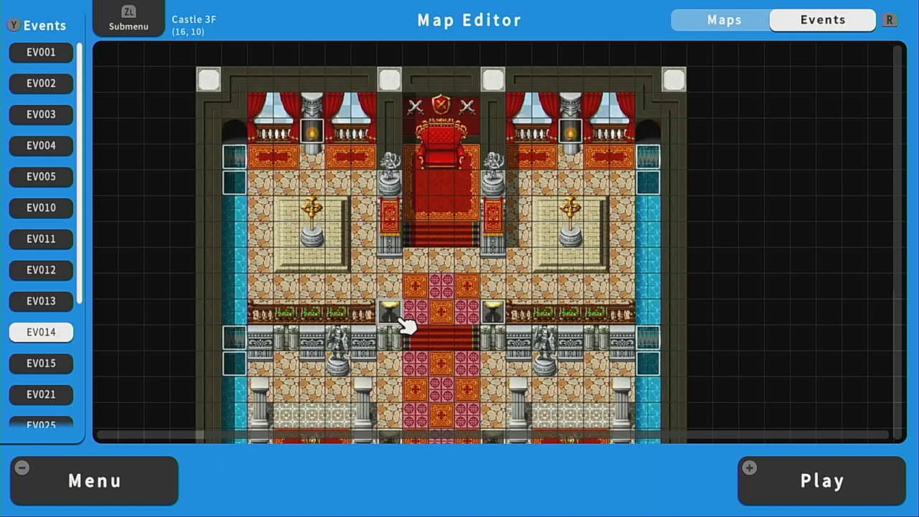
- Open the brazier event west of the red stairs and examine its Object2 image and animation options
key("Return")
key("Down")
key("Return")
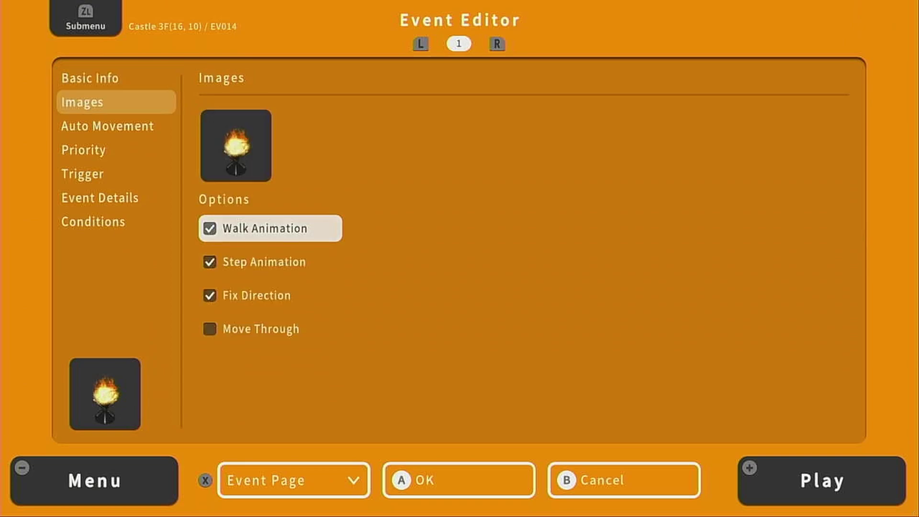
key("Down")
key("Up")
key("Up")
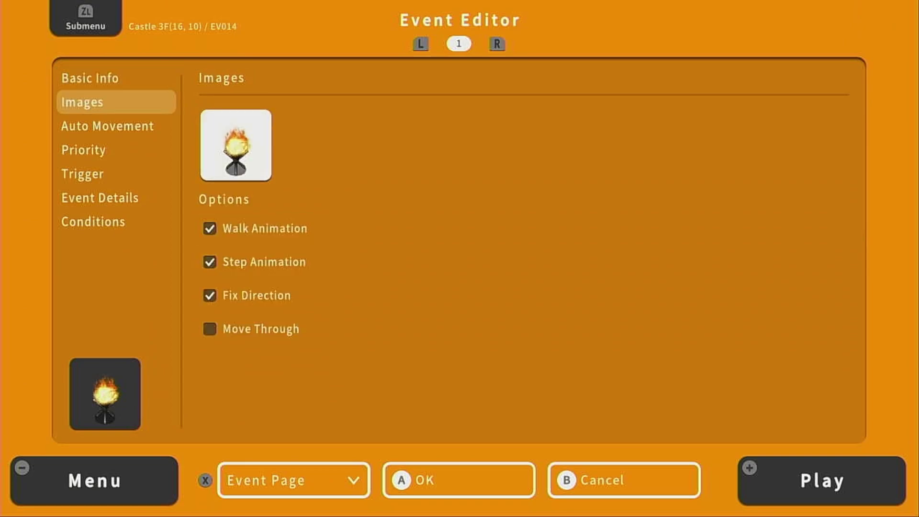
key("Return")
key("Right")
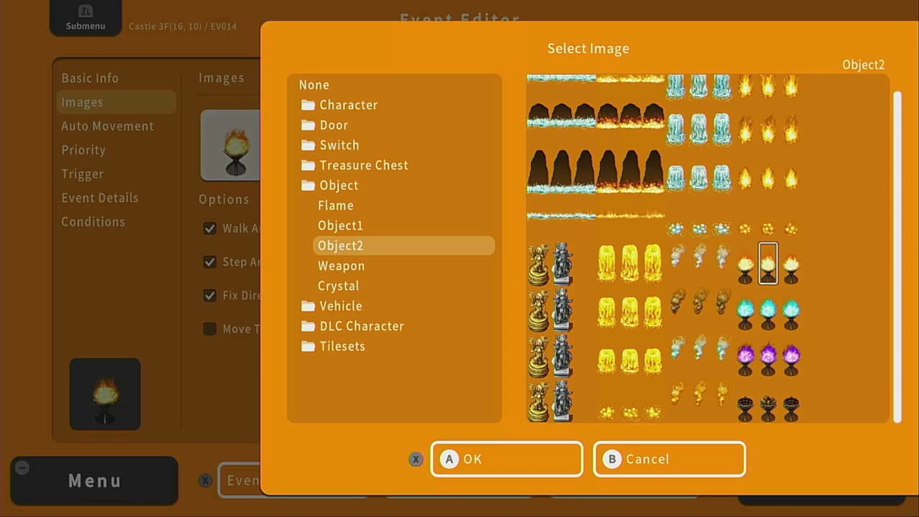
key("Return")
key("Down")
key("Down")
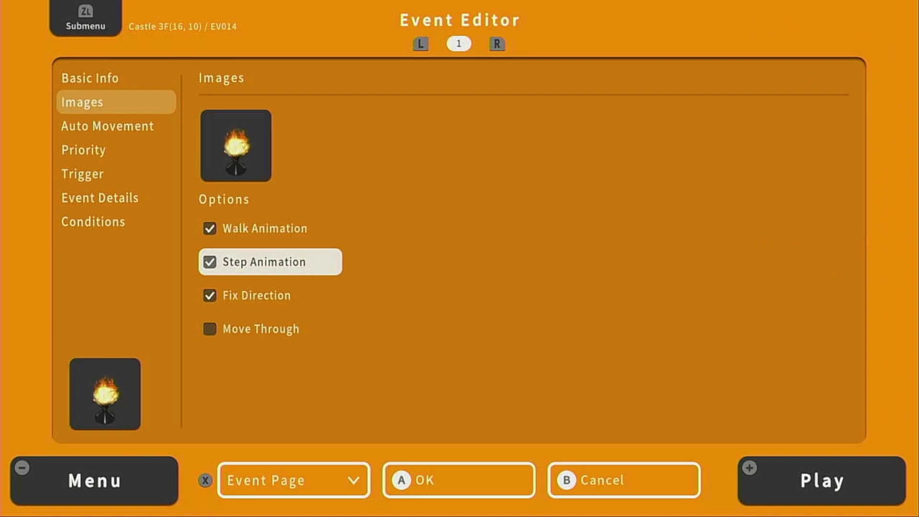
key("Escape")
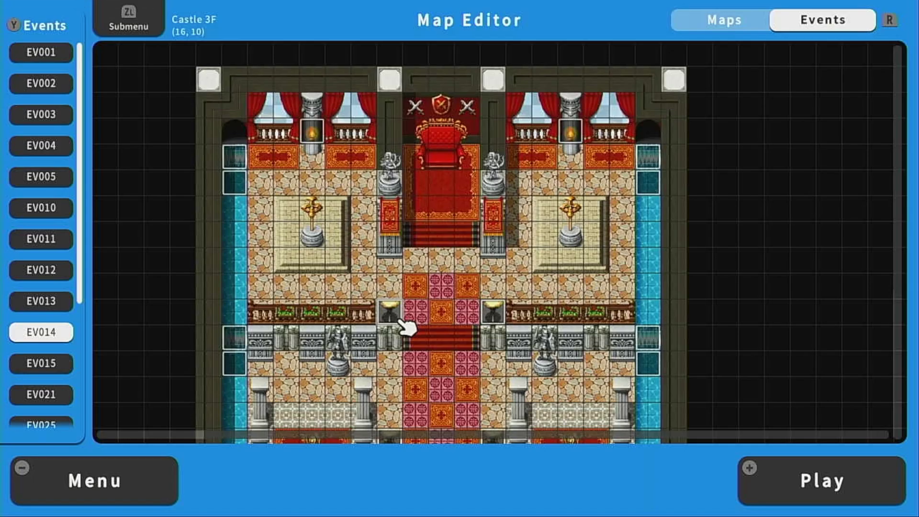
- Examine the hall's events from the red stairs down to the entrance corridor
key("Down")
key("Down")
key("Down")
key("Down")
key("Down")
key("Down")
key("Down")
key("Down")
key("Down")
key("Down")
key("Down")
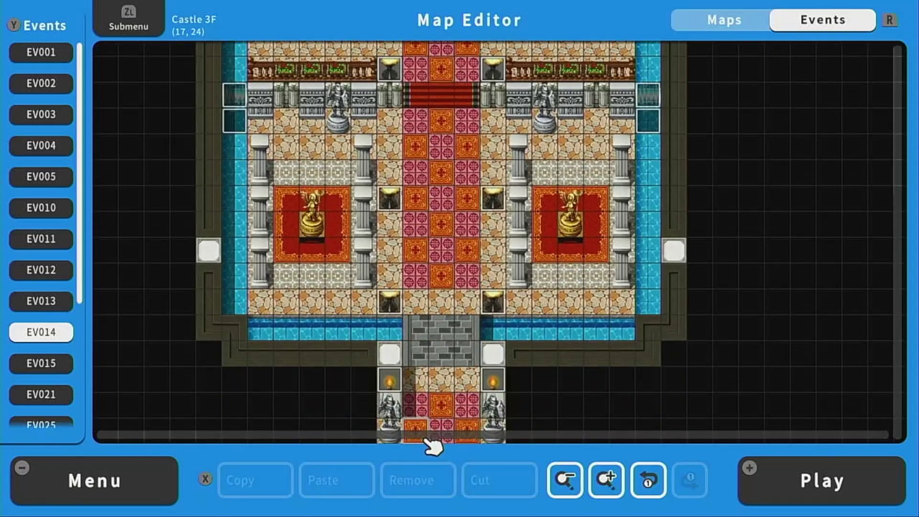
- Create a new event on the throne at tile (18, 4)
key("Up")
key("Up")
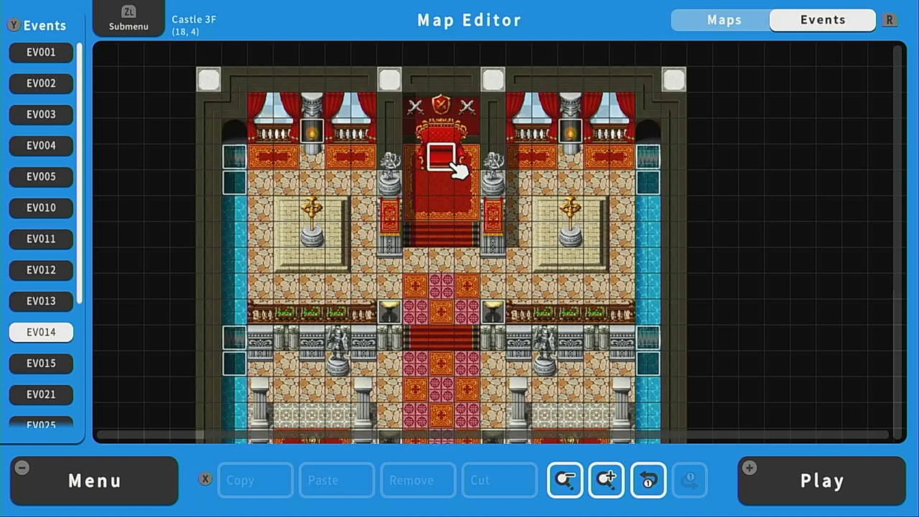
key("Left")
key("Down")
key("Up")
key("Return")
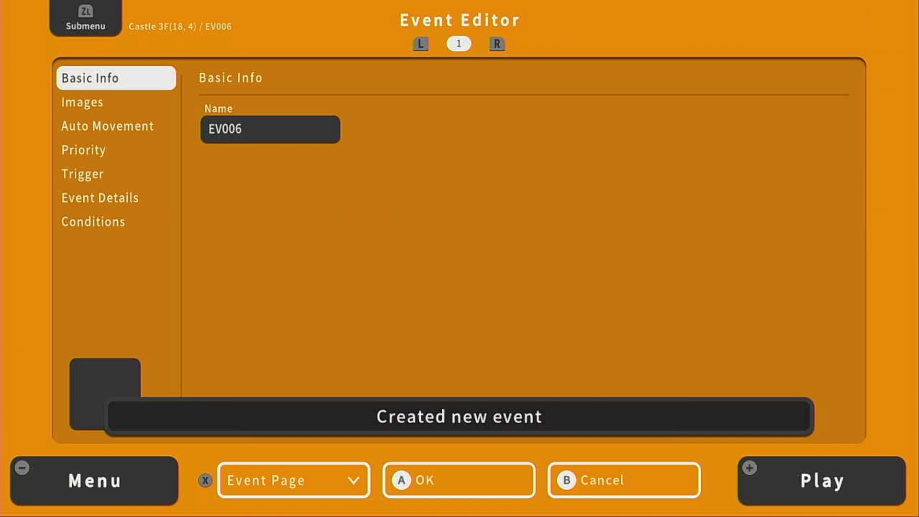
- Rename the new throne event as "king"
key("Return")
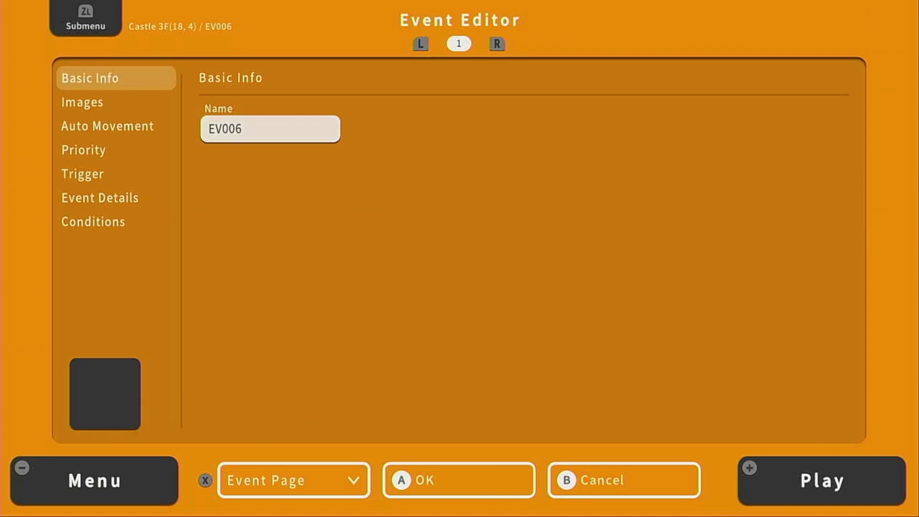
key("Return")
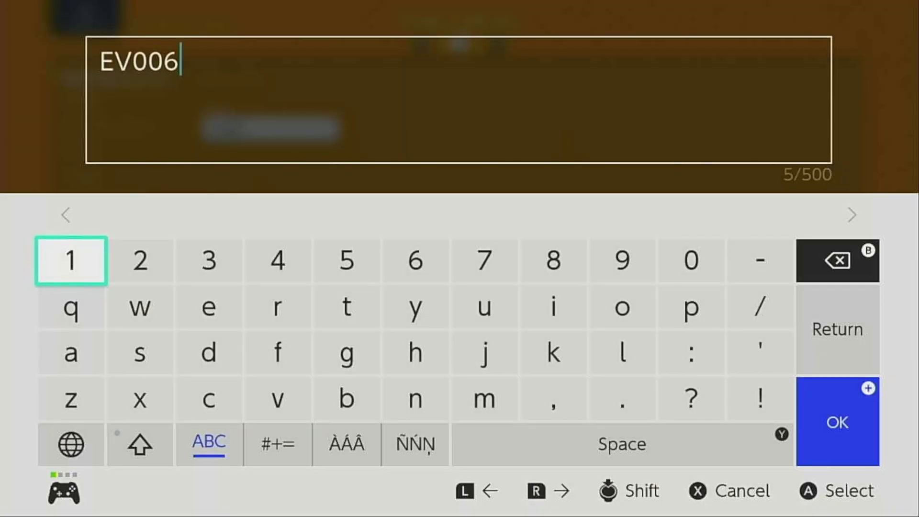
key("BackSpace")
key("BackSpace")
key("BackSpace")
key("BackSpace")
key("BackSpace")
key("Right")
key("Right")
key("Right")
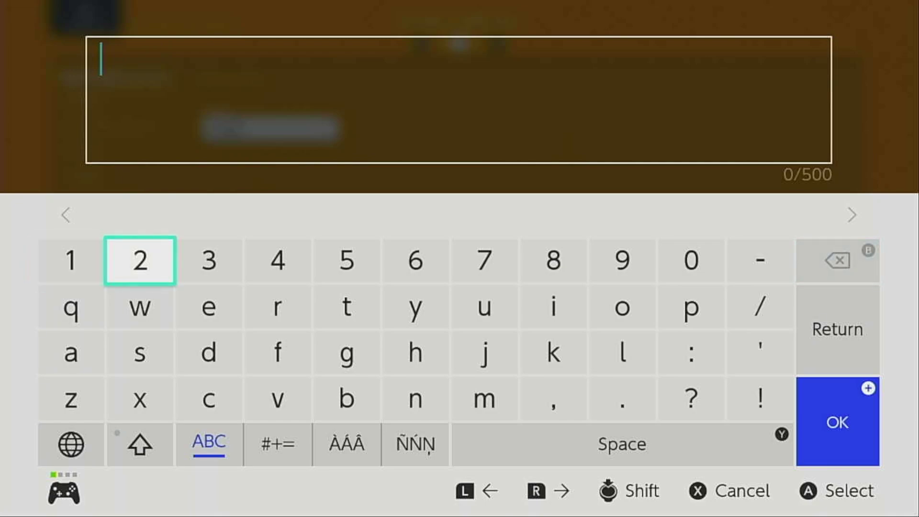
key("Right")
key("Right")
key("Right")
key("Right")
key("Down")
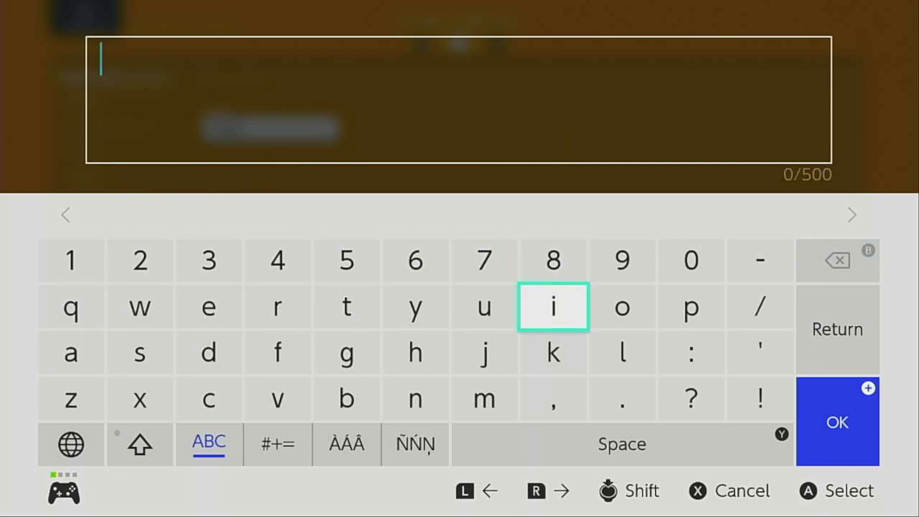
key("Down")
type("k")
key("Up")
type("i")
key("Down")
key("Down")
key("Left")
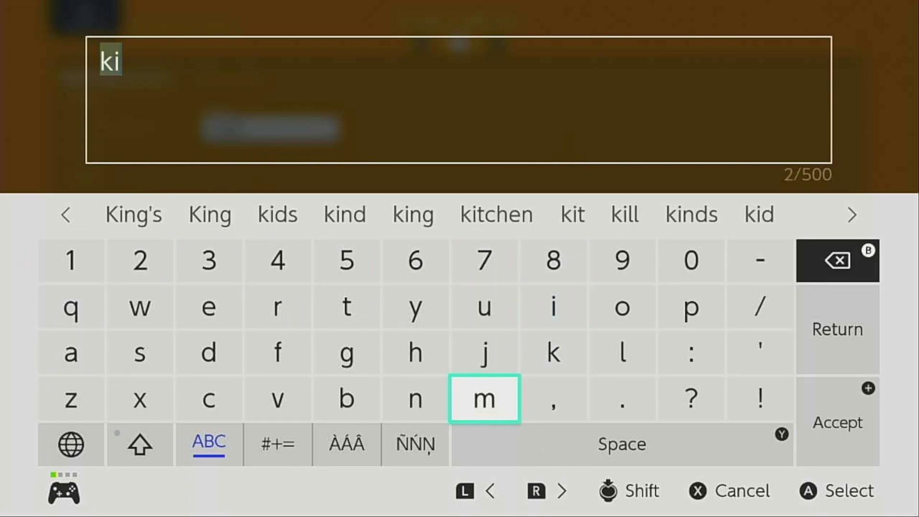
key("Left")
type("n")
key("Up")
key("Left")
type("g")
key("Return")
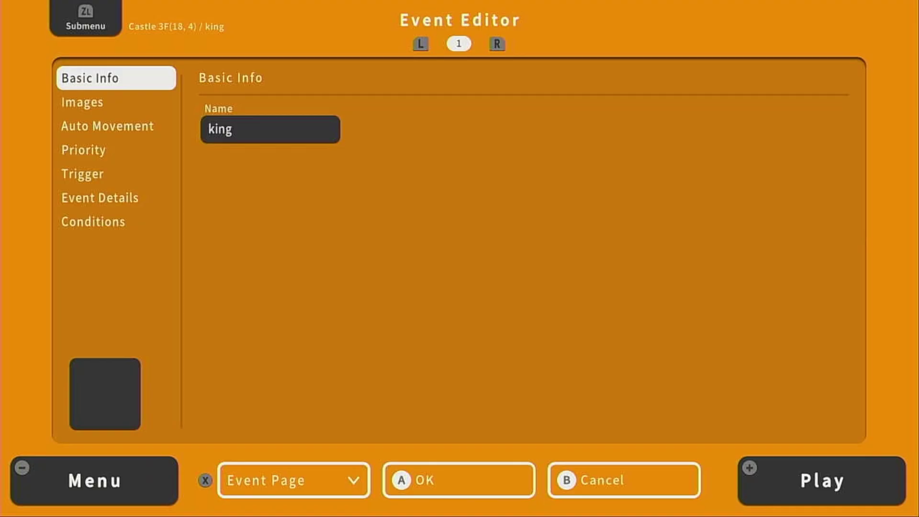
- Set the king event's image to the crowned king from the Sub Character3 character set
key("Down")
key("Right")
key("Up")
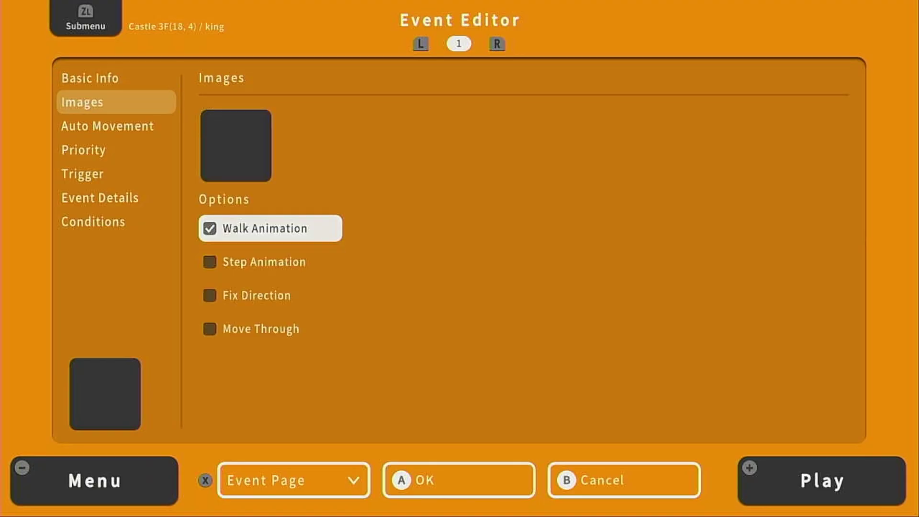
key("Up")
key("Return")
key("Down")
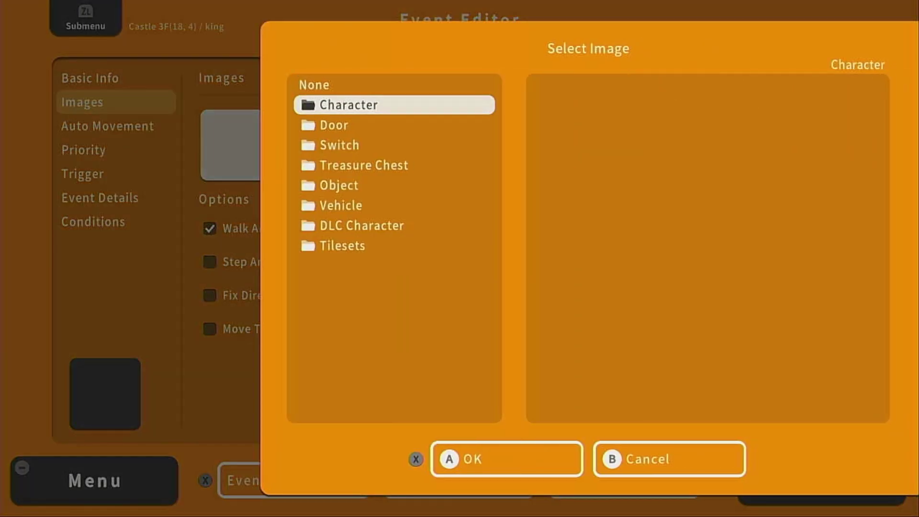
key("Return")
key("Down")
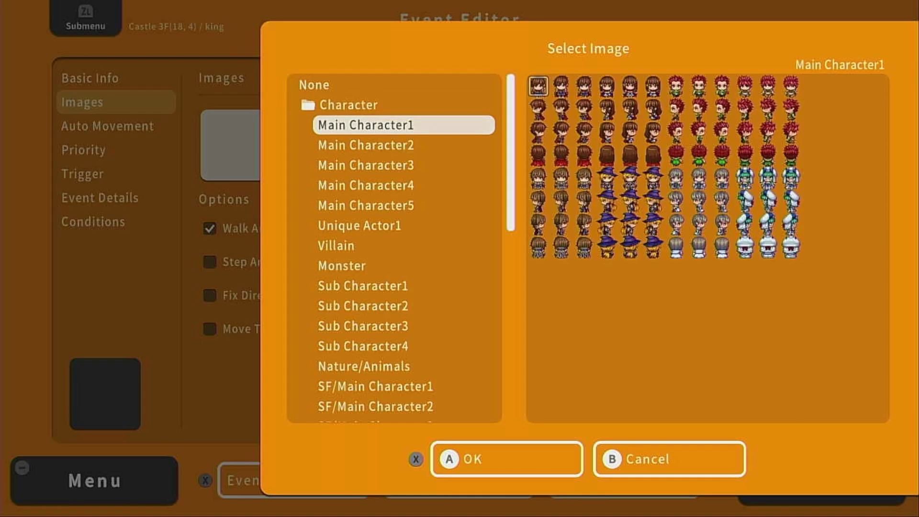
key("Down")
key("Down")
key("Down")
key("Down")
key("Down")
key("Down")
key("Down")
key("Down")
key("Down")
key("Down")
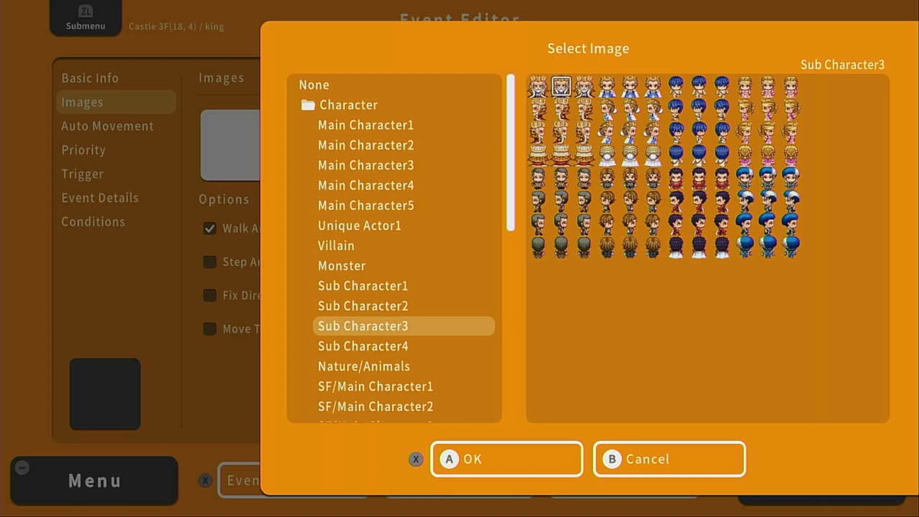
key("Return")
- Review the king event's animation, auto movement, priority, trigger, details and conditions, and save the event with its default settings
key("Down")
key("Down")
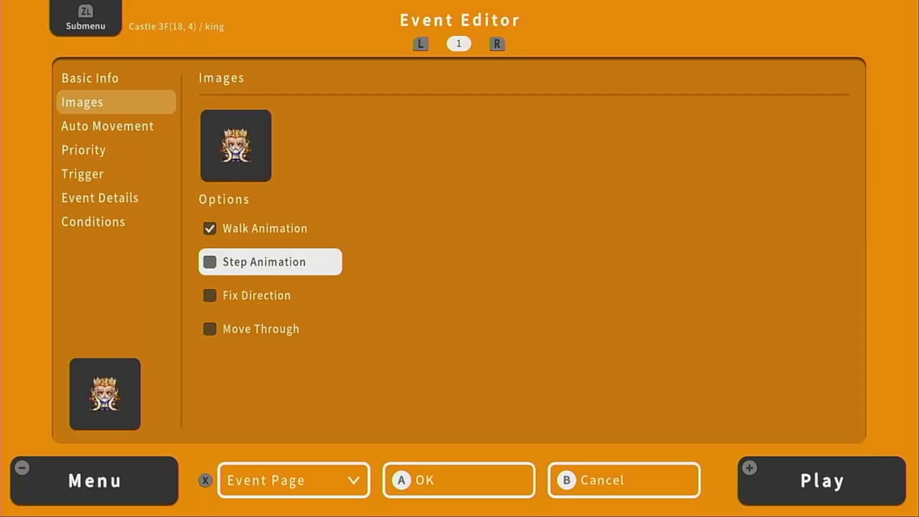
key("Down")
key("Left")
key("Down")
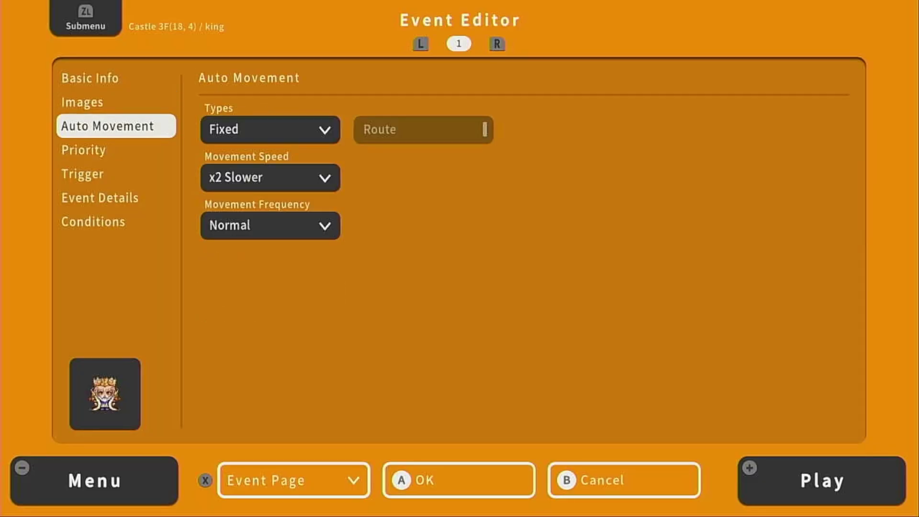
key("Right")
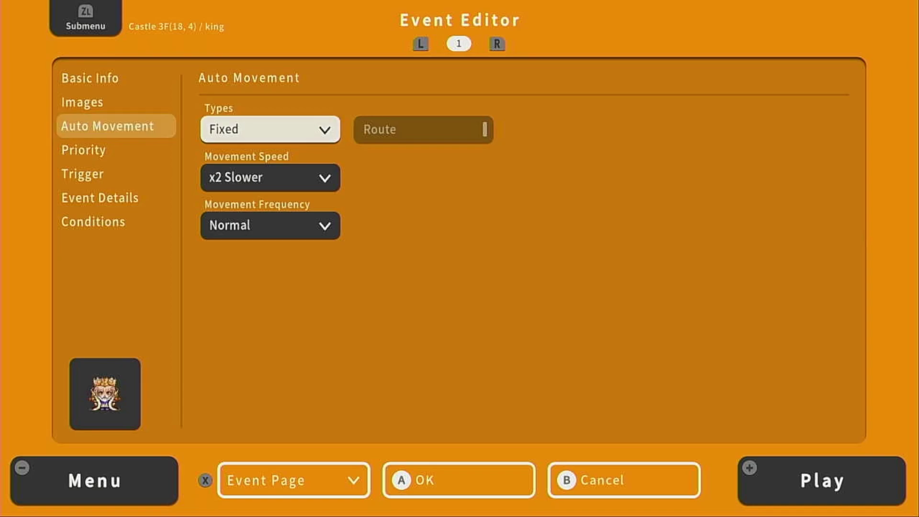
key("Left")
key("Down")
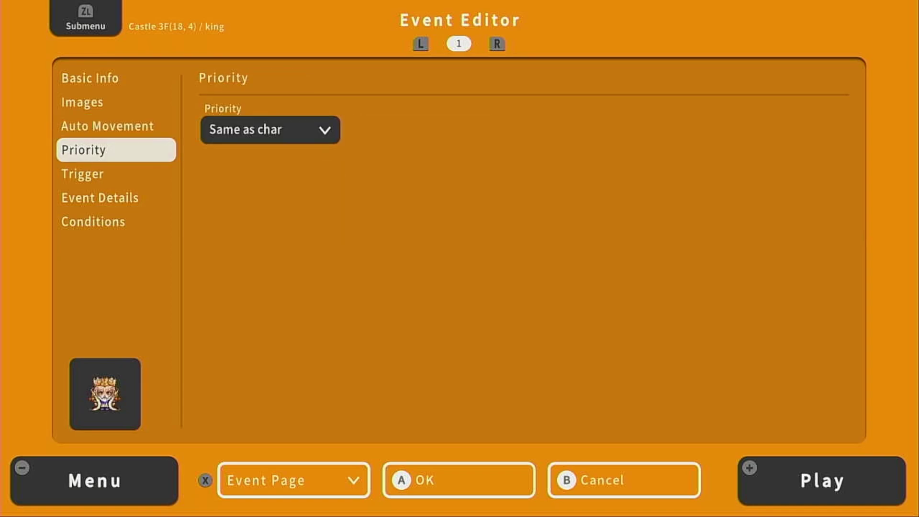
key("Right")
key("Left")
key("Down")
key("Right")
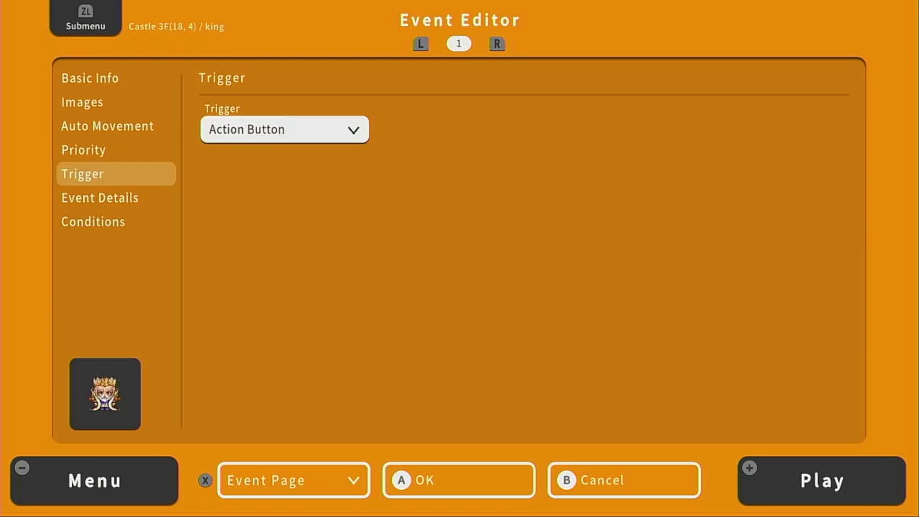
key("Left")
key("Right")
key("Left")
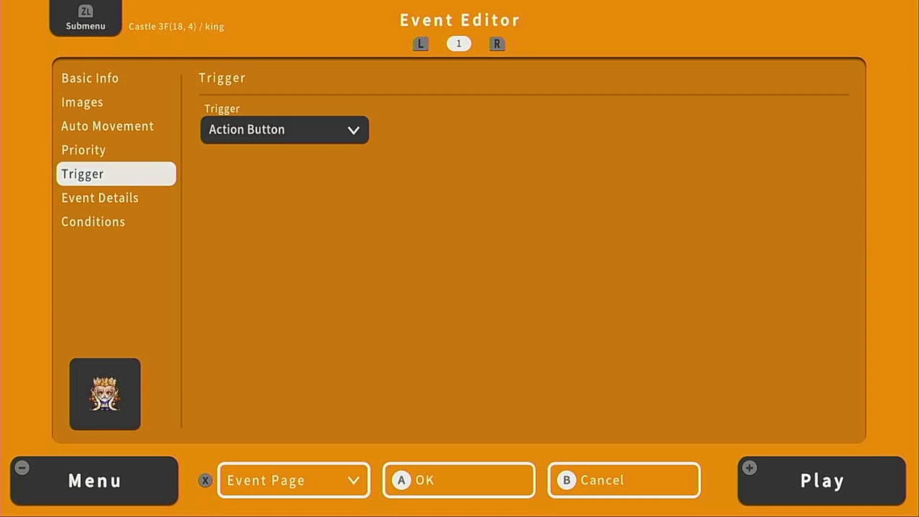
key("Down")
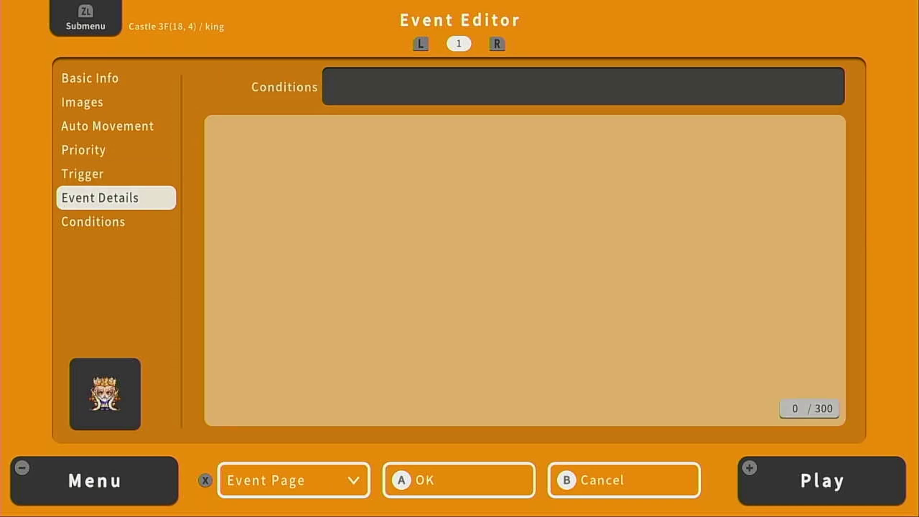
key("Down")
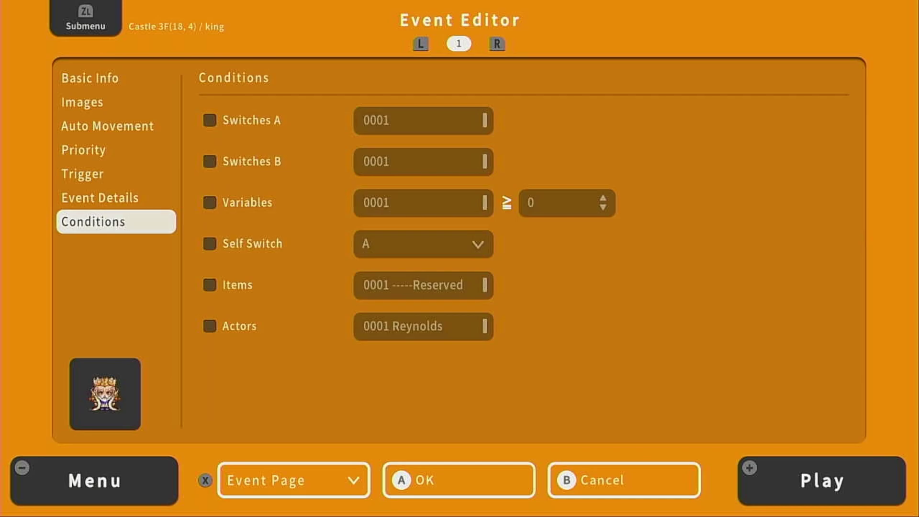
key("Return")
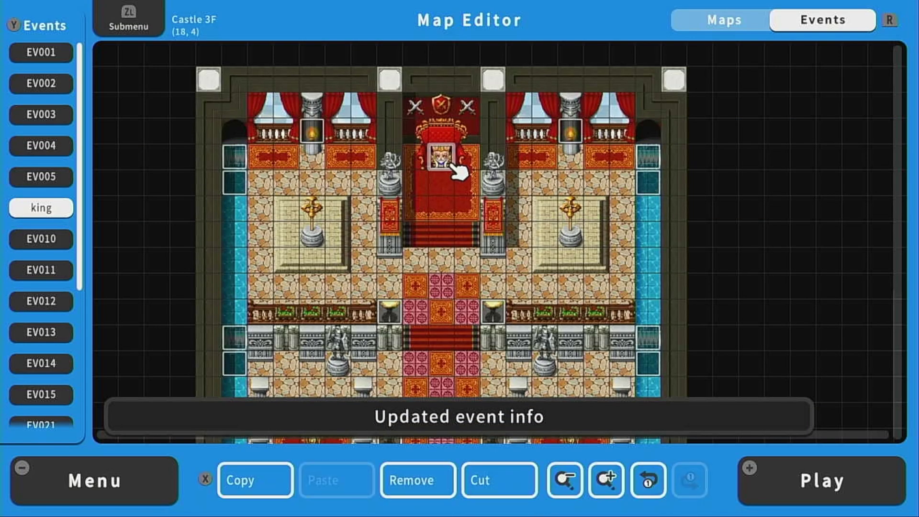
- Set the player's start position in the entrance corridor at tile (18, 23)
key("Down")
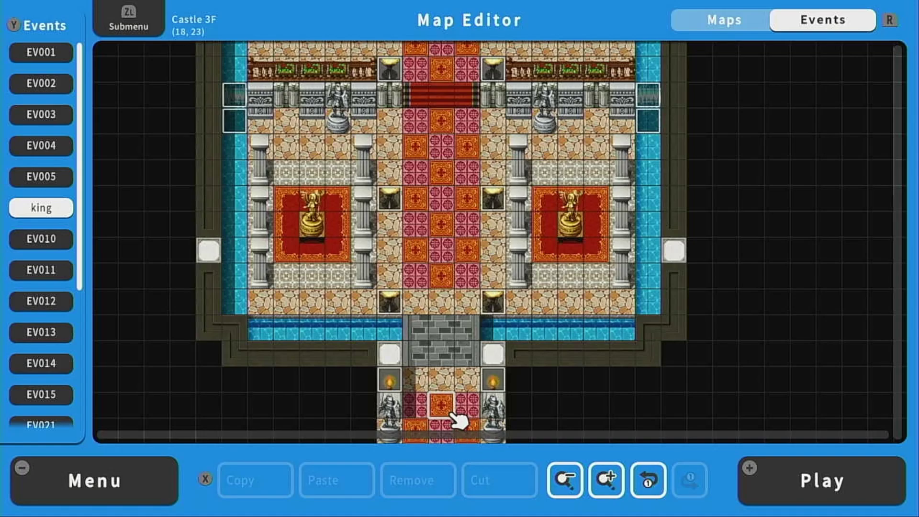
key("Return")
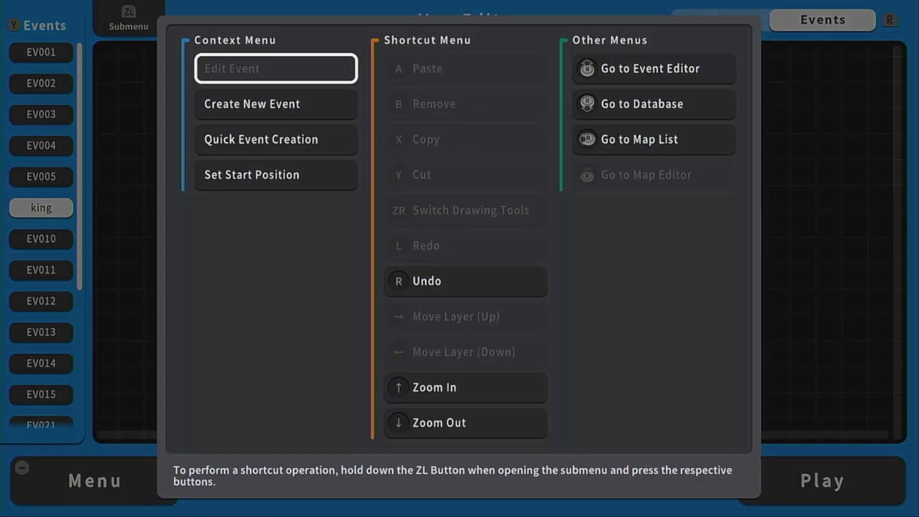
key("Down")
key("Down")
key("Down")
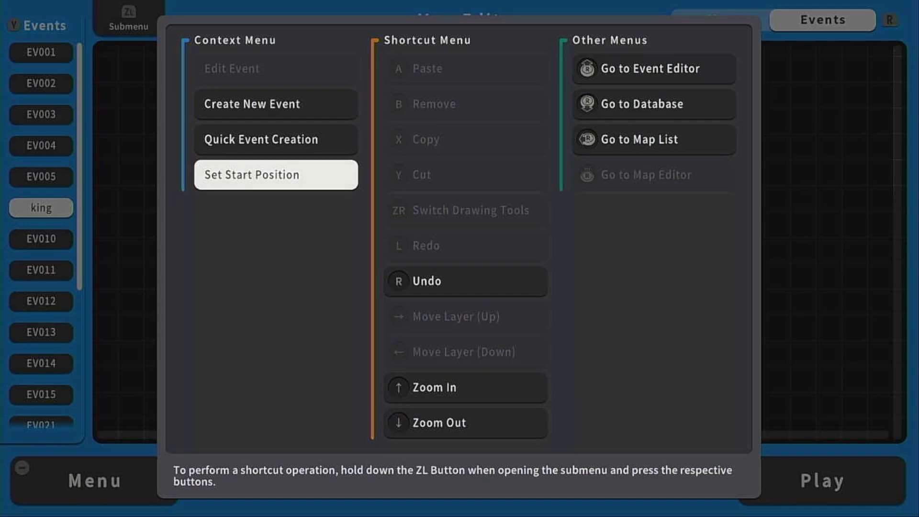
key("Return")
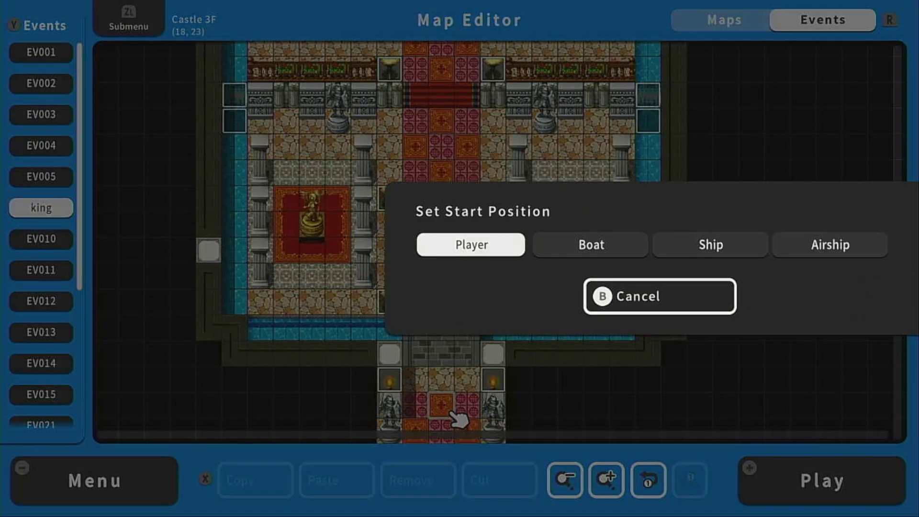
key("Return")
- Start a playtest of the map from the editor
key("plus")
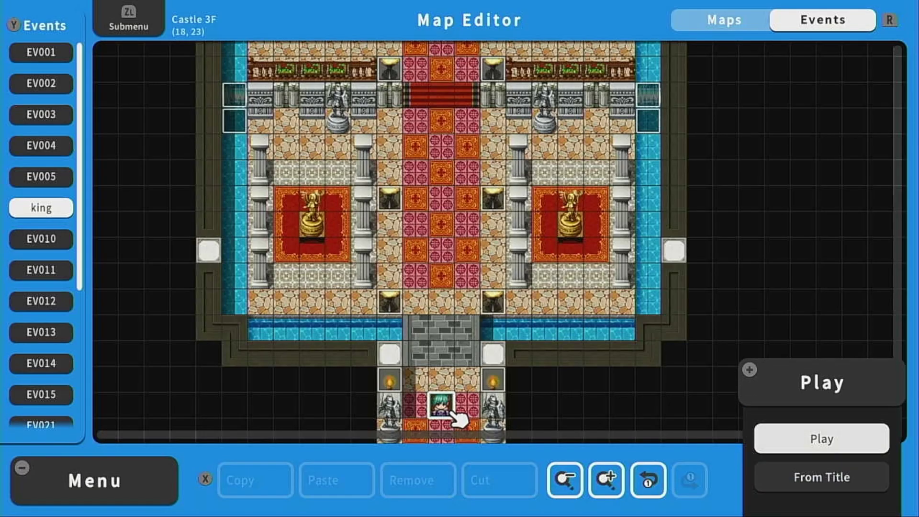
key("Return")
key("Return")
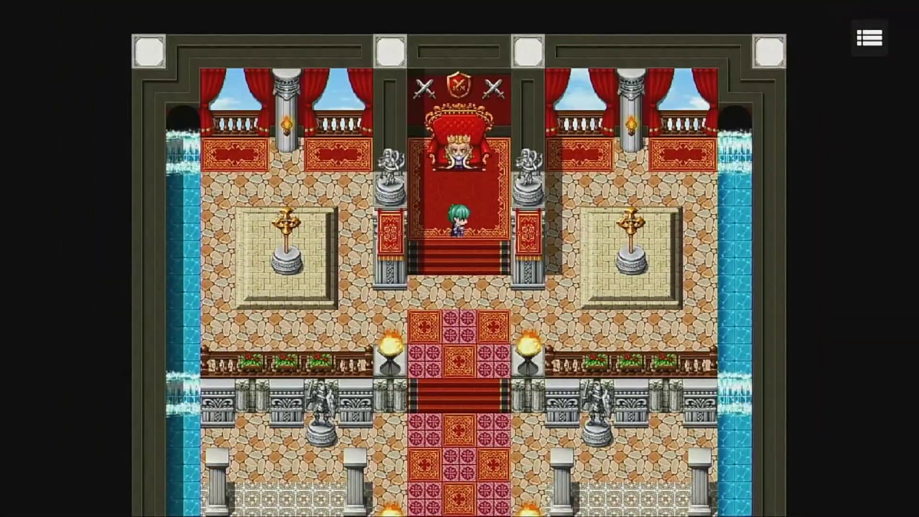
- Walk the player around the throne platform, up to the king and back down the carpet to check the placement
key("Right")
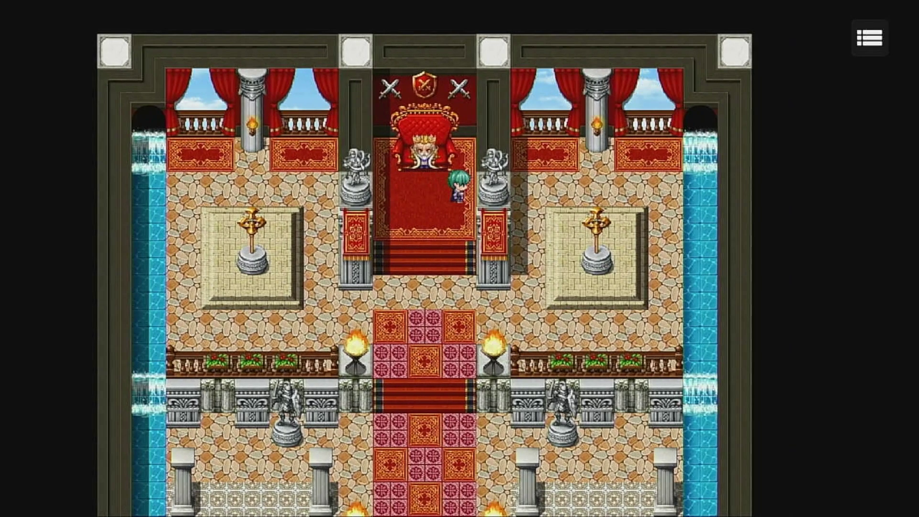
key("Left")
key("Left")
key("Right")
key("Right")
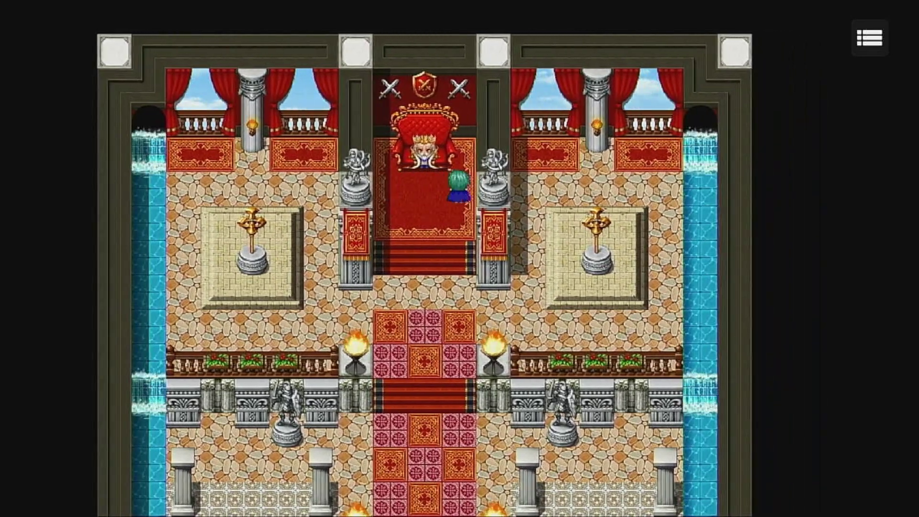
key("Left")
key("Up")
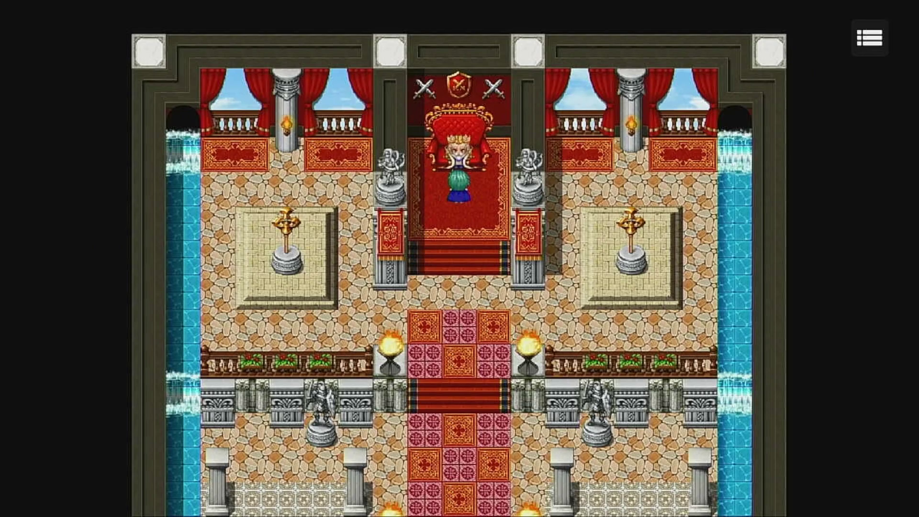
key("Down")
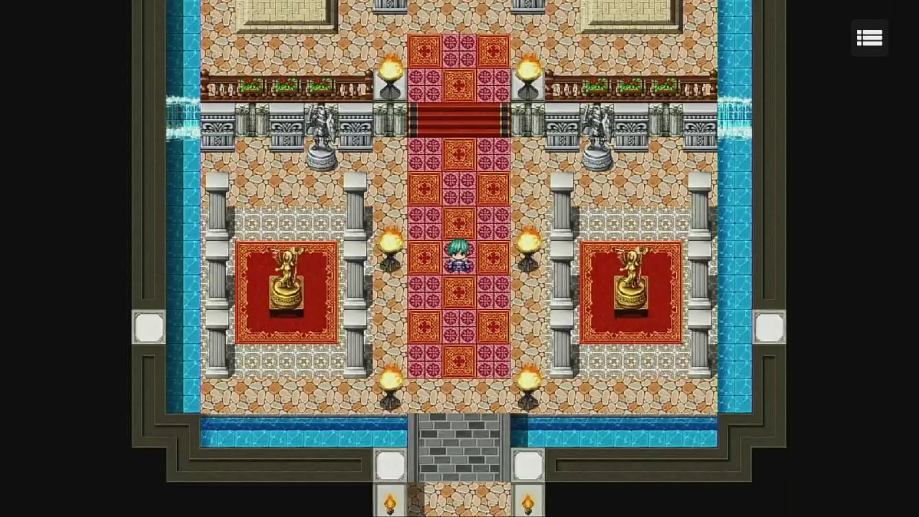
- End the playtest and return to the editor
key("Escape")
key("Down")
key("Down")
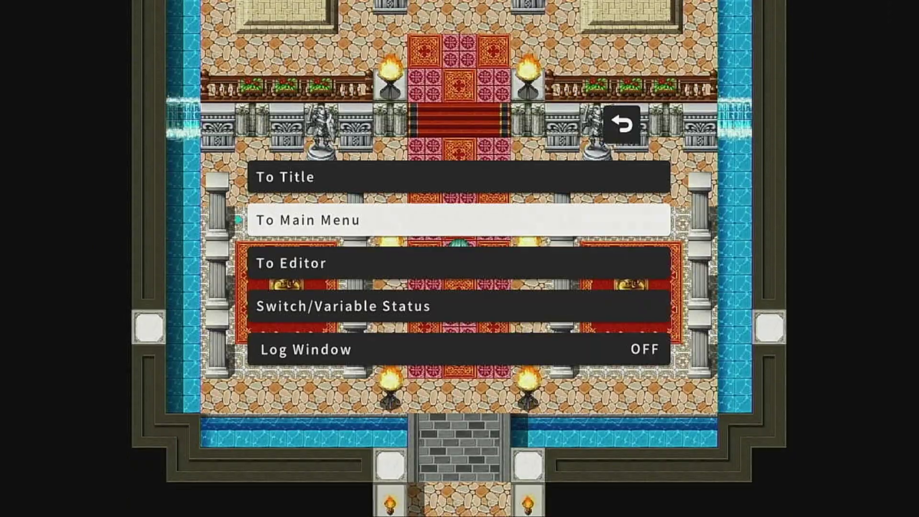
key("Return")
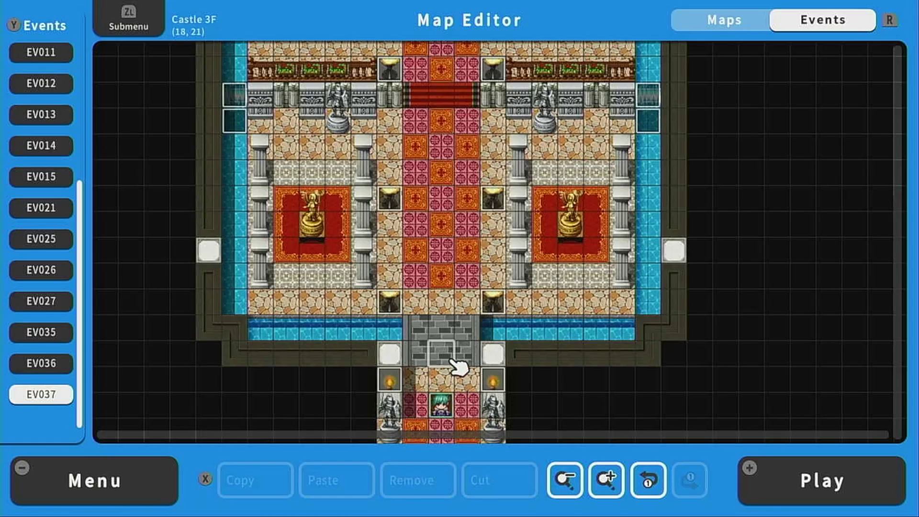
- Examine the hall from the entrance up to the king event on the throne at (18, 4)
key("Up")
key("Up")
key("Up")
key("Up")
key("Up")
key("Up")
key("Up")
key("Up")
key("Up")
key("Up")
key("Up")
key("Up")
key("Up")
key("Up")
key("Up")
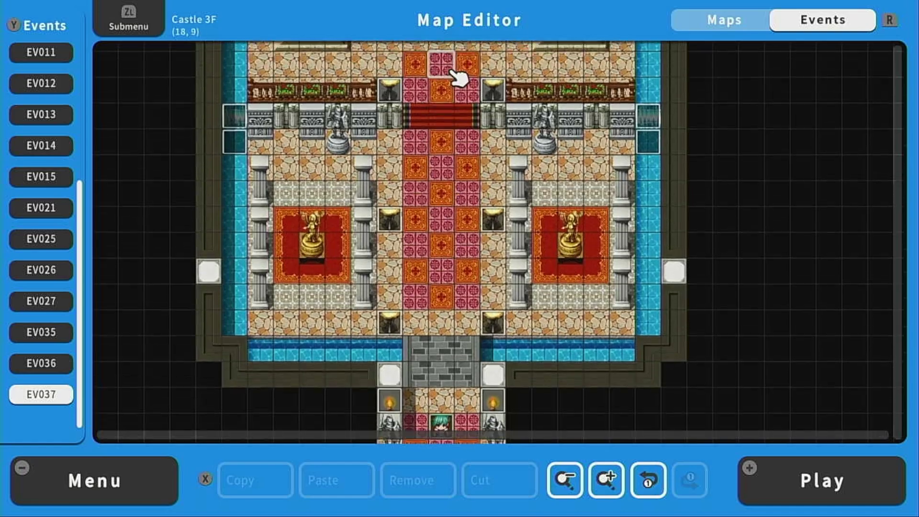
key("Up")
key("Up")
key("Up")
key("Down")
key("Down")
key("Down")
key("Down")
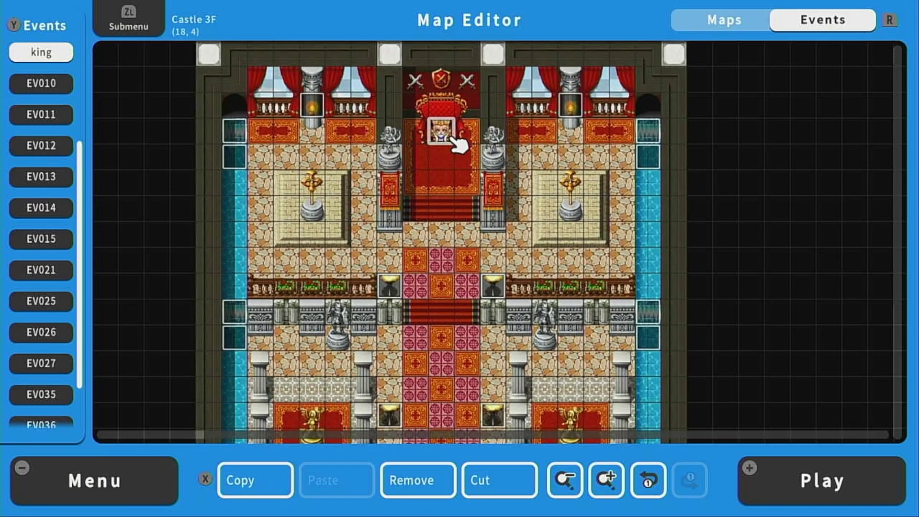
- Examine the hall from the throne down to the player's start position at (18, 23)
key("Down")
key("Down")
key("Down")
key("Down")
key("Down")
key("Down")
key("Down")
key("Down")
key("Down")
key("Down")
key("Down")
key("Down")
key("Down")
key("Down")
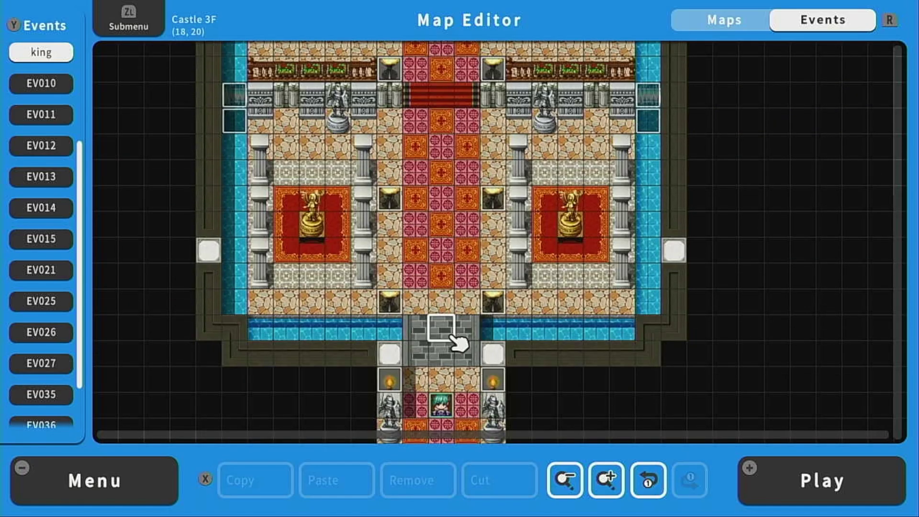
key("Down")
key("Down")
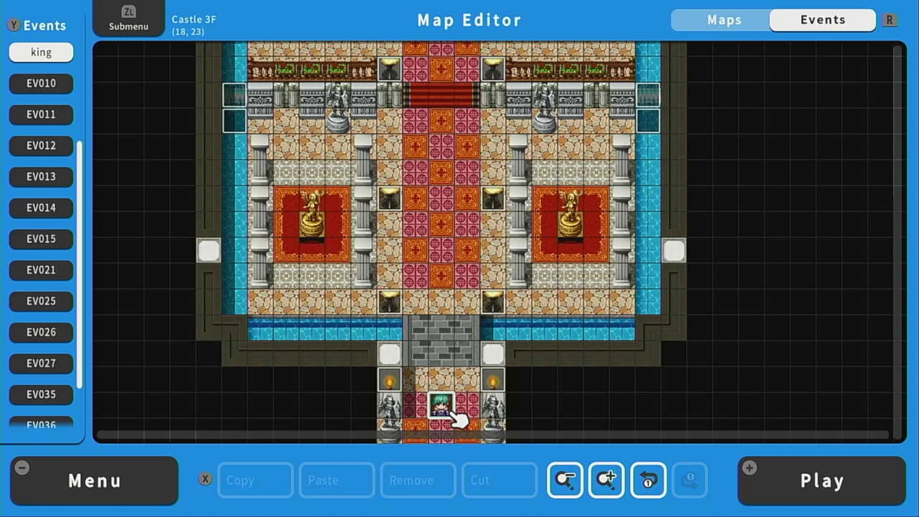
- Examine the carpet from the player's start position at (18, 23) up toward the throne and back
key("Up")
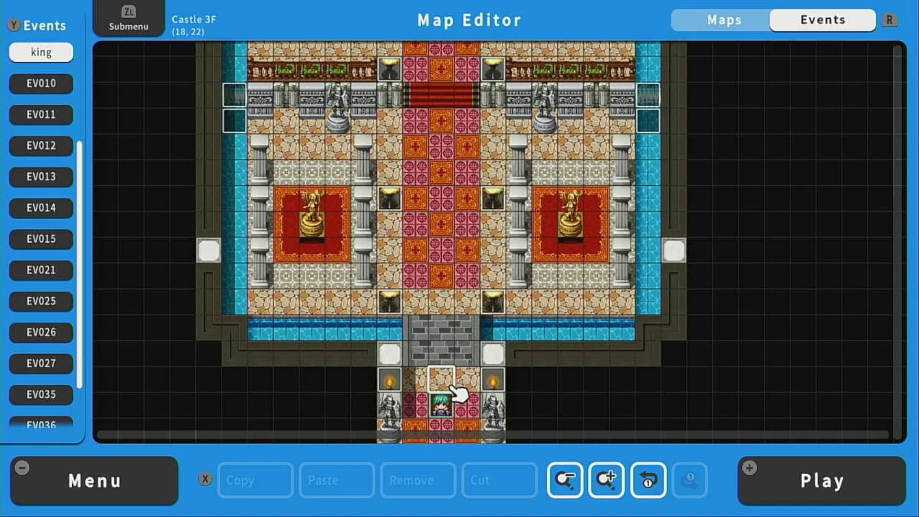
key("Up")
key("Up")
key("Up")
key("Up")
key("Up")
key("Up")
key("Up")
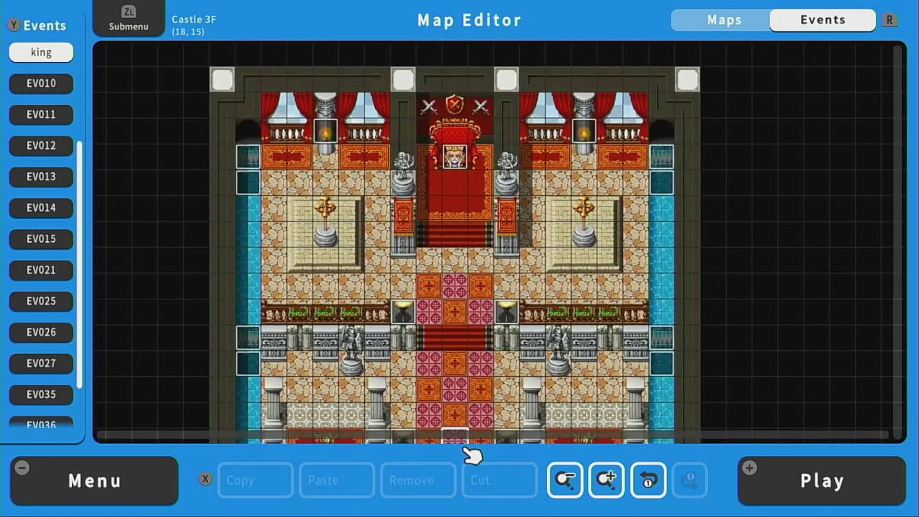
left_click_drag(482, 455, 447, 211)
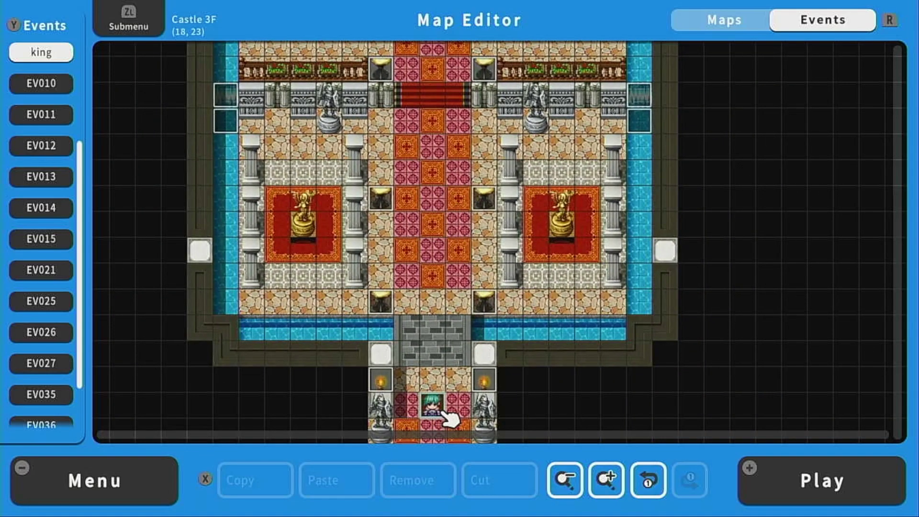
- Examine the west side of the hall from (14, 23) up to the far wall, the king's throne and back toward the entrance
key("Left")
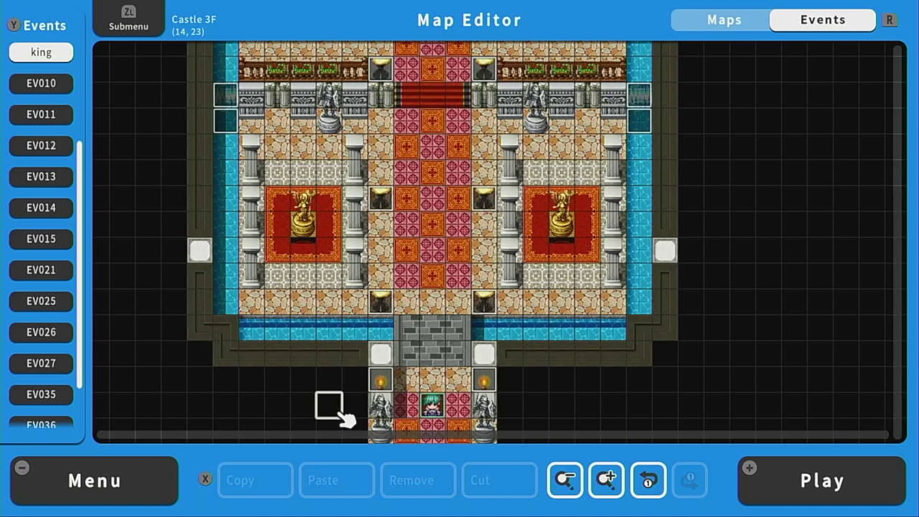
key("Up")
key("Up")
key("Up")
key("Up")
key("Up")
key("Up")
key("Up")
key("Up")
key("Up")
key("Up")
key("Up")
key("Up")
key("Up")
key("Up")
key("Up")
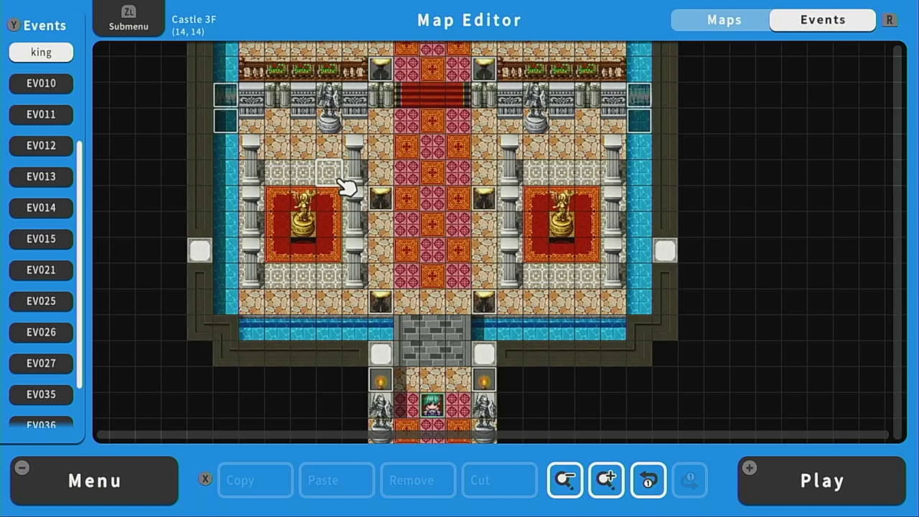
key("Up")
key("Up")
key("Up")
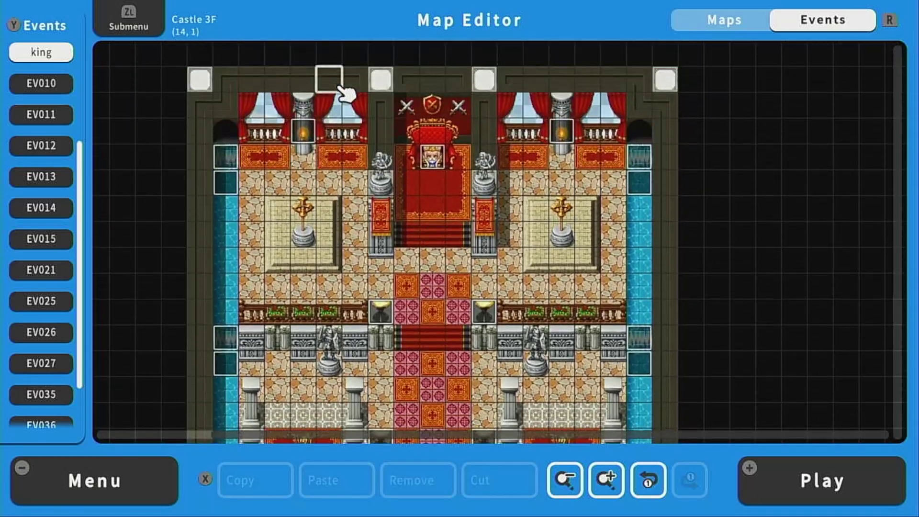
key("Right")
key("Right")
key("Right")
key("Right")
key("Left")
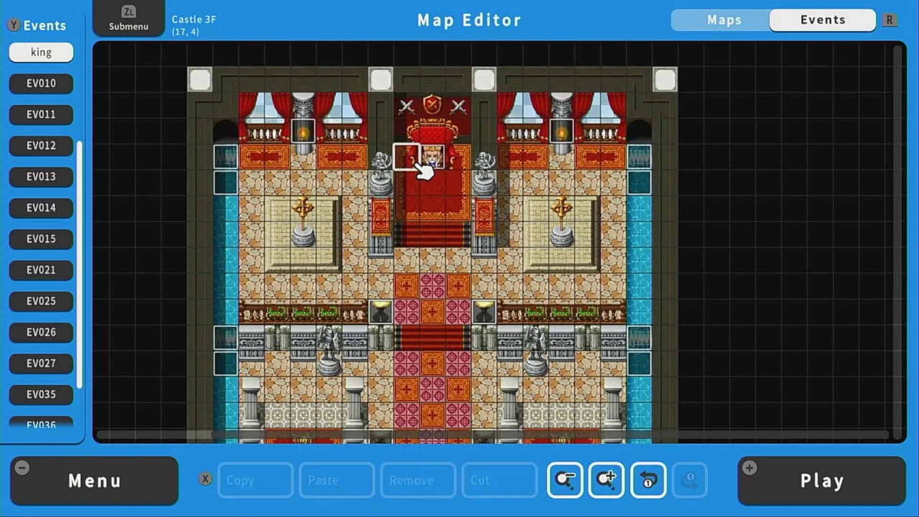
key("Right")
key("Down")
key("Down")
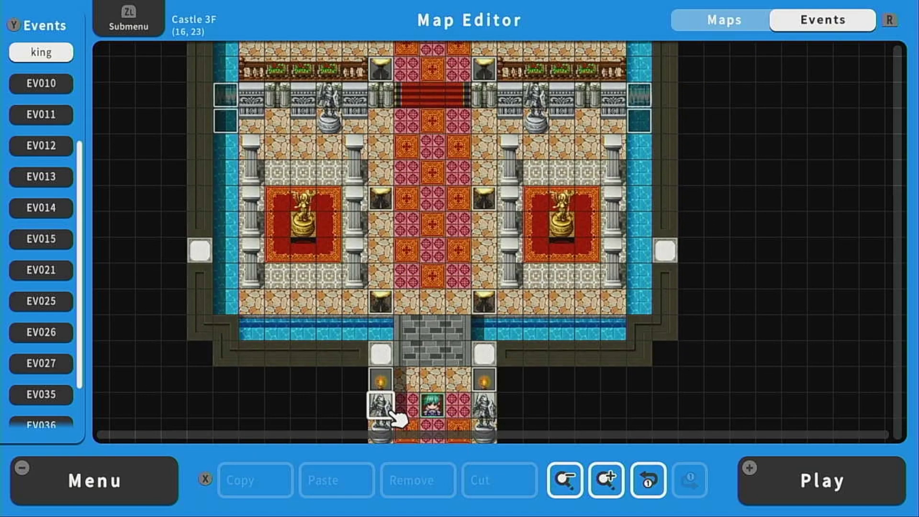
- Create an event on the empty tile at (14, 23) beside the entrance and name it cut1
key("Right")
key("Left")
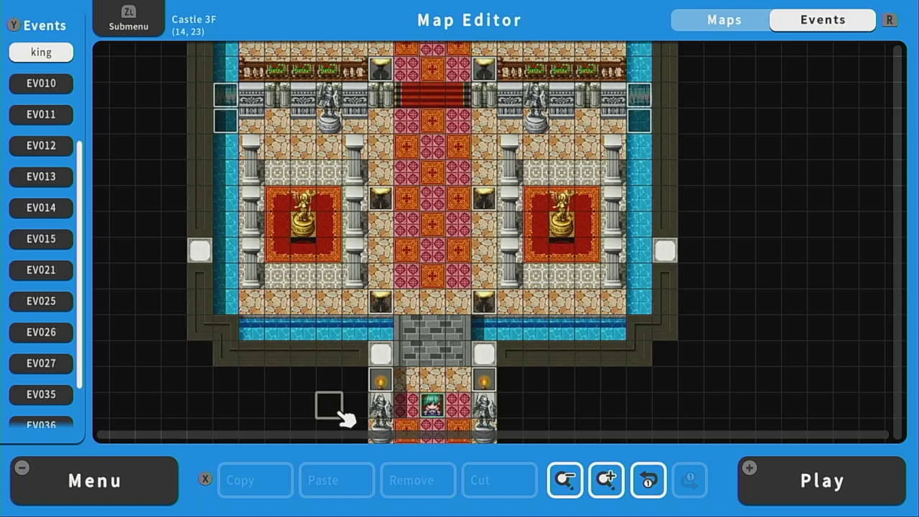
key("Return")
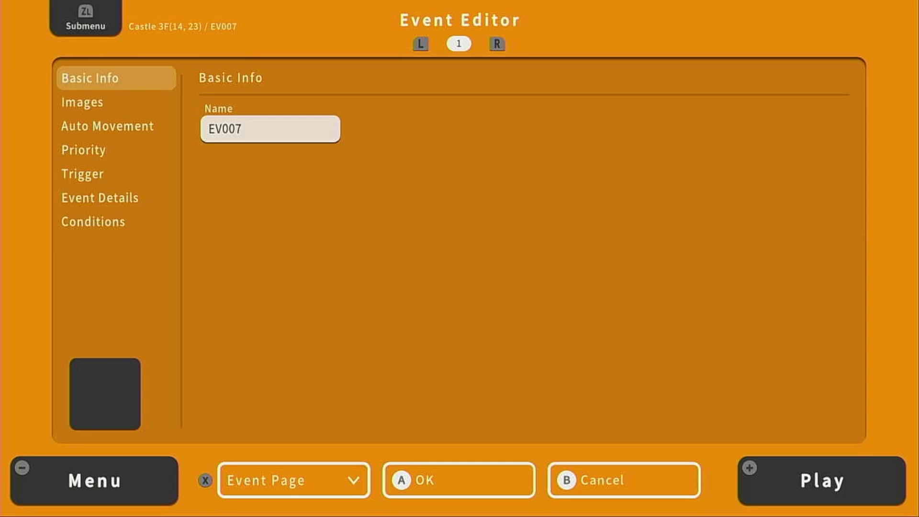
key("Return")
type("cut1")
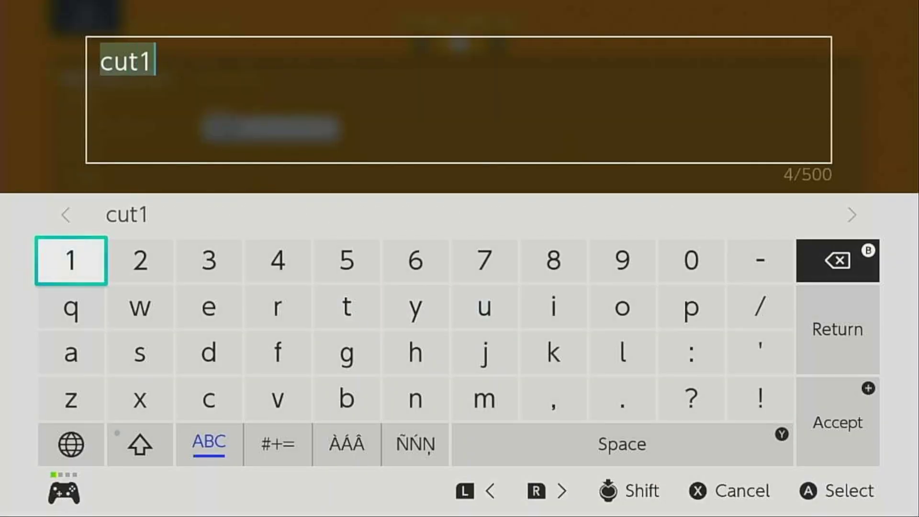
key("Return")
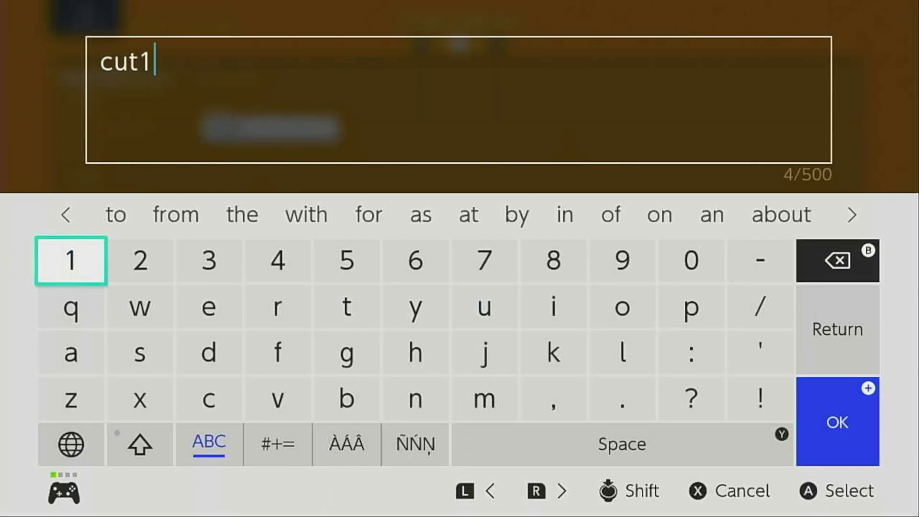
key("Return")
- Set the cut1 event's trigger to Autorun
key("Down")
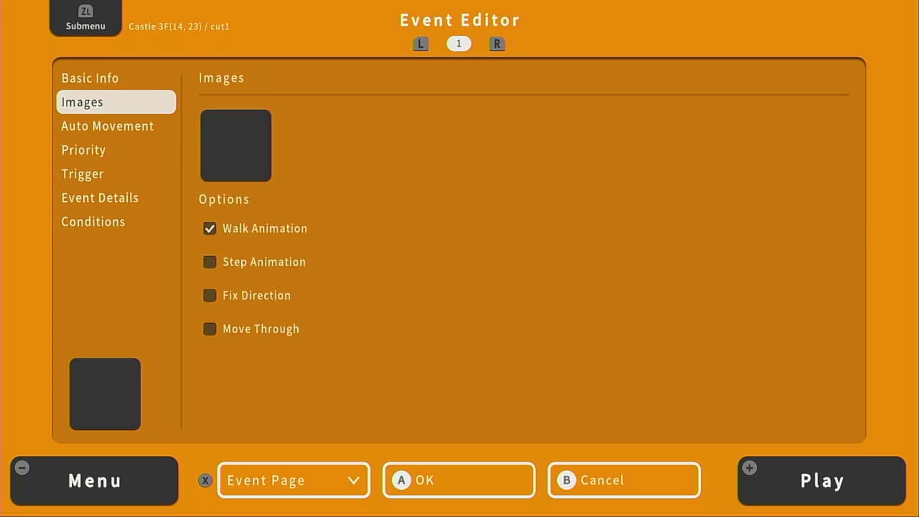
key("Down")
key("Down")
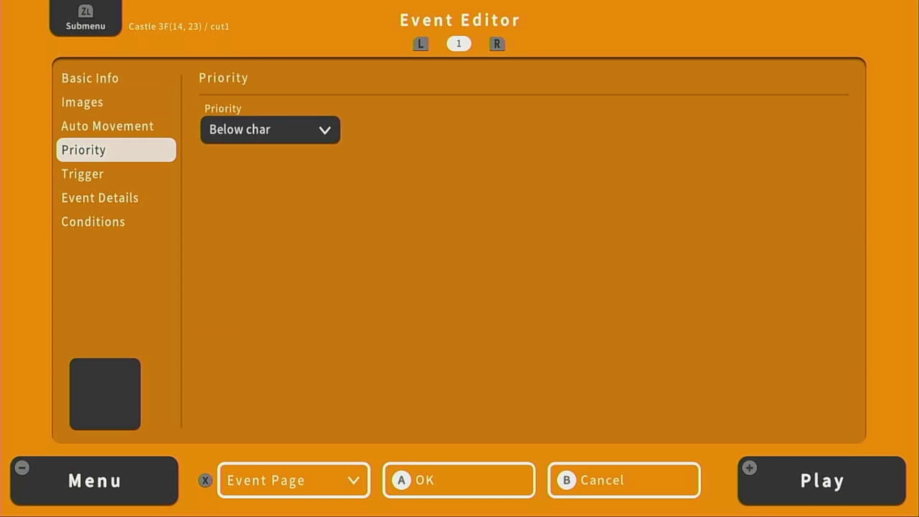
key("Down")
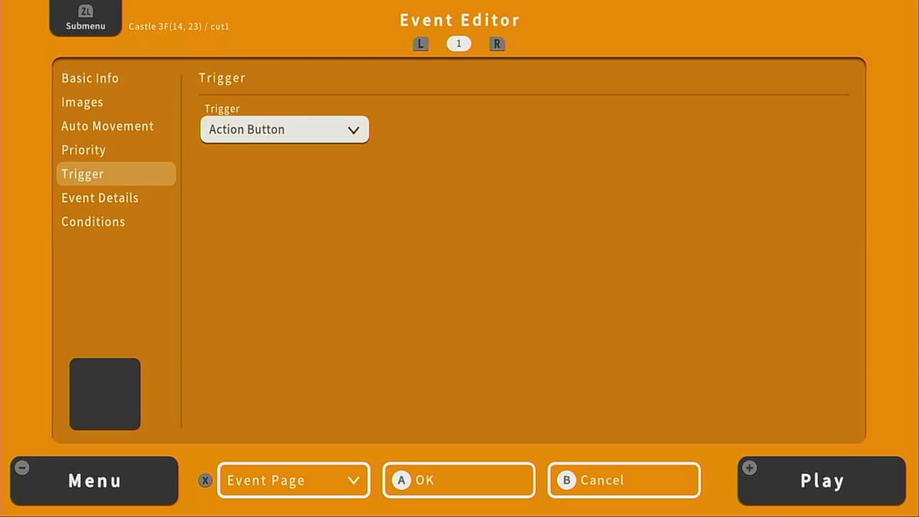
key("Right")
key("Return")
key("Down")
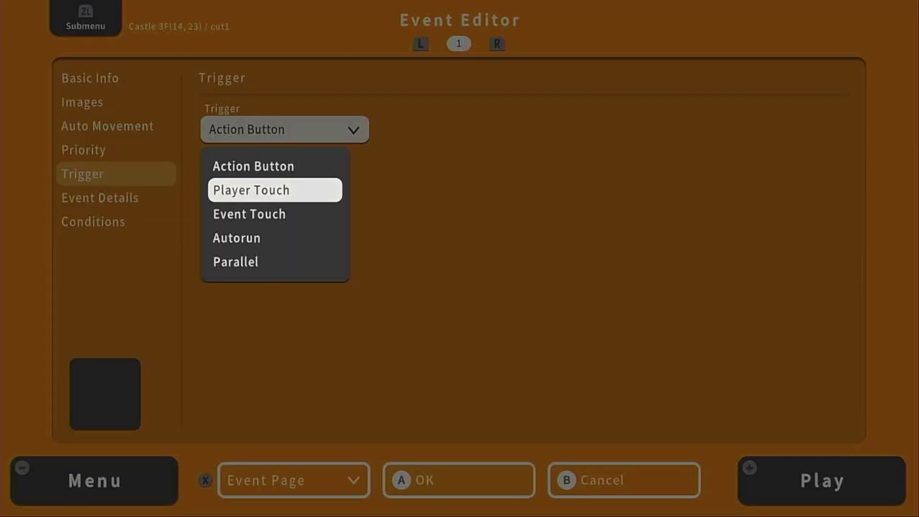
key("Down")
key("Down")
key("Return")
key("Left")
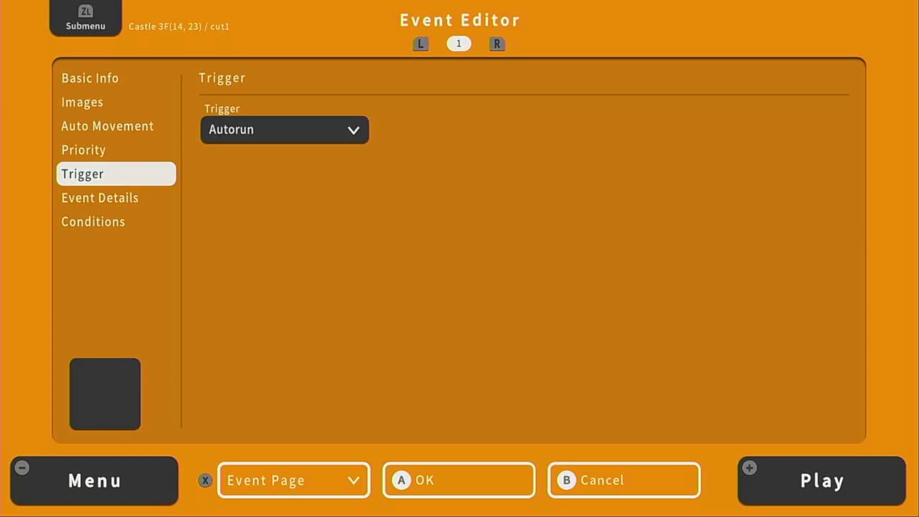
- Start a Show Text command in the event details reading "Our hero Kael finds himself summoned by the King." on two lines
key("Down")
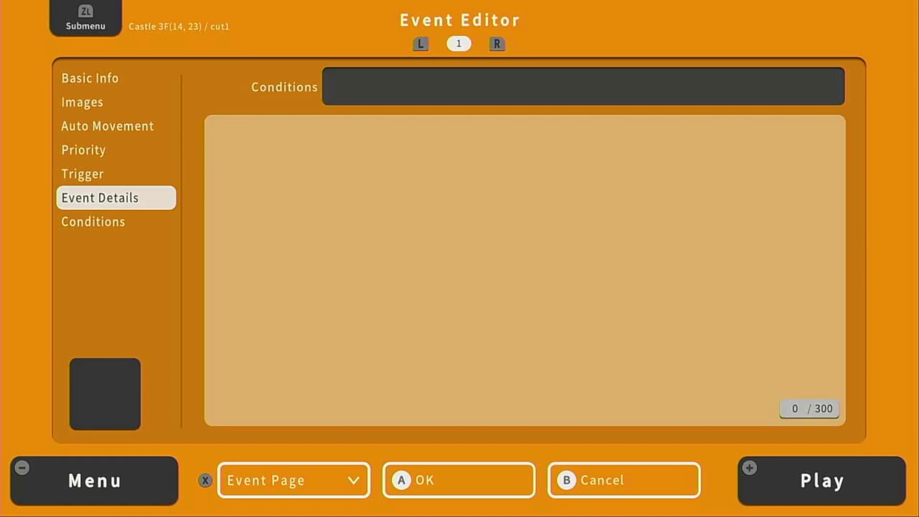
key("Right")
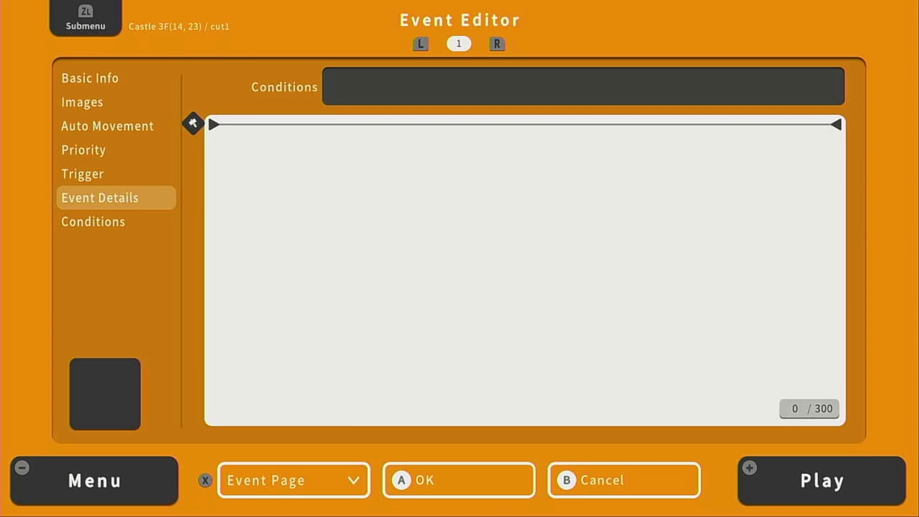
key("Return")
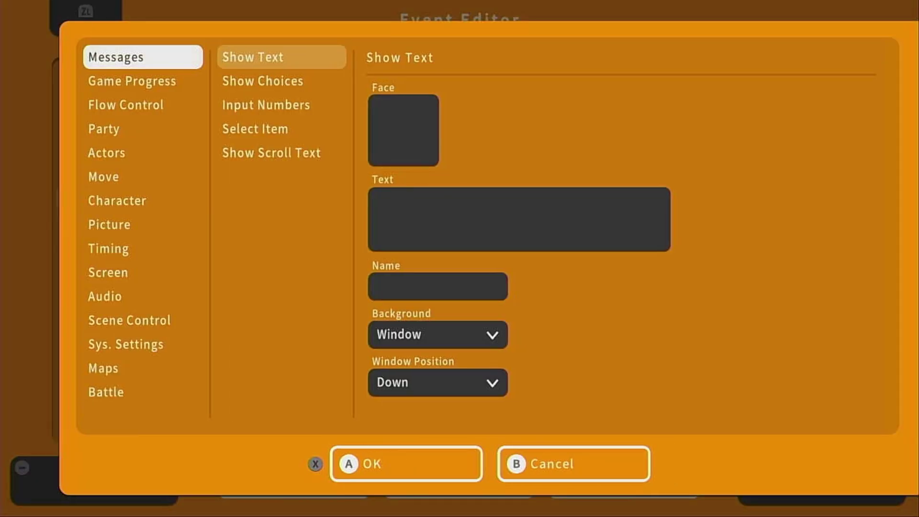
key("Right")
key("Right")
key("Down")
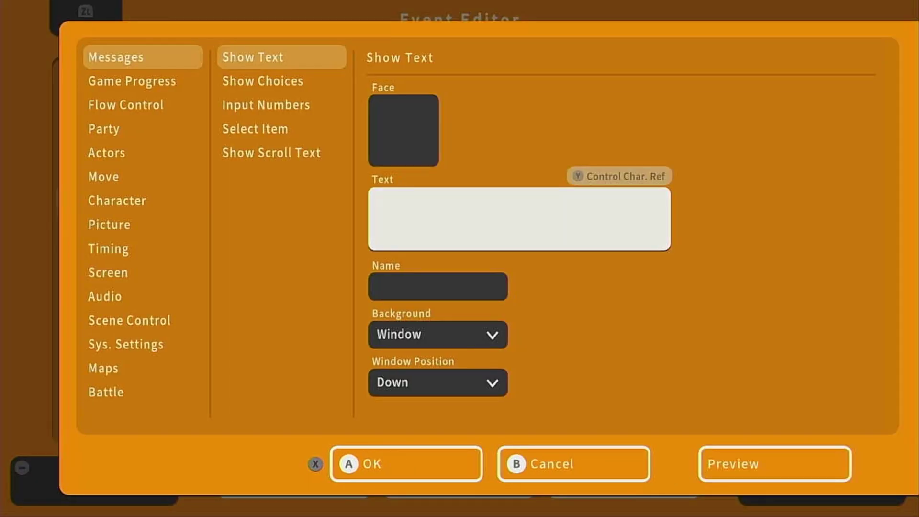
key("Return")
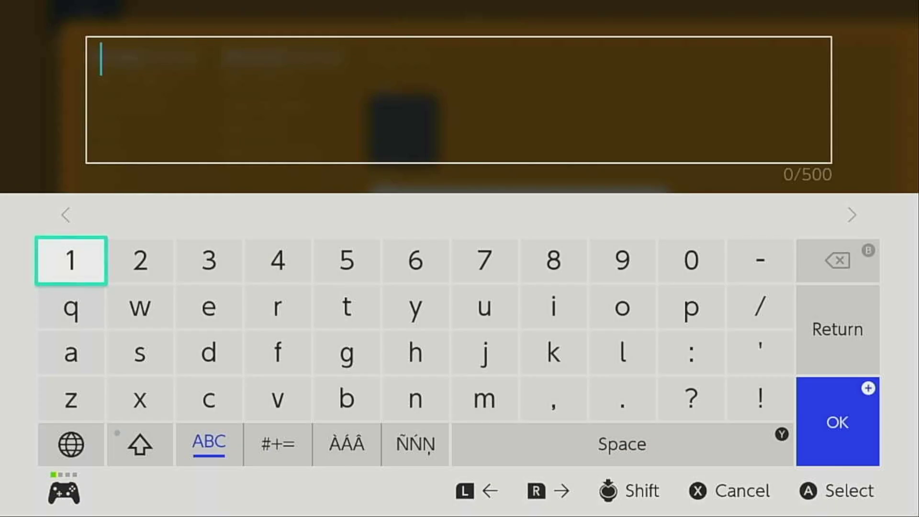
type("Our hero Kael finds himself")
key("Return")
type("summoned by the King.")
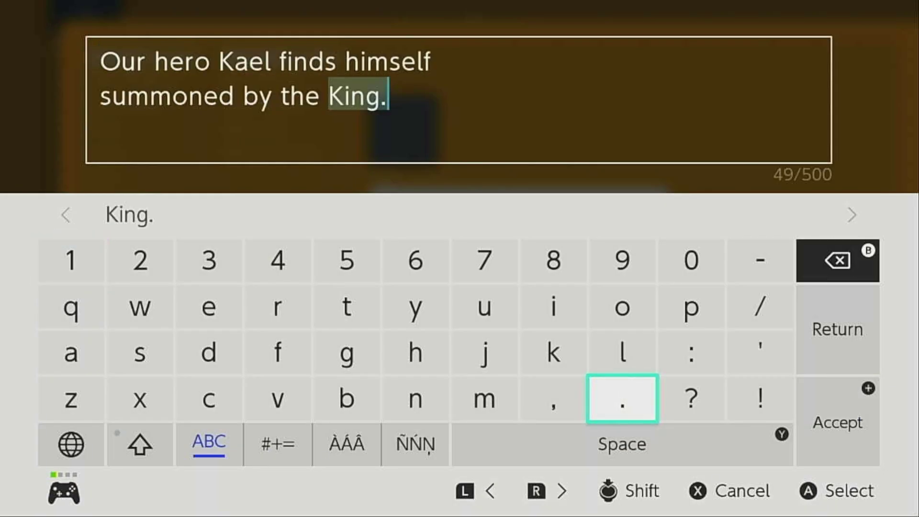
key("Return")
- Give the first message a Dim background and Middle window position, and add it to the event
key("Down")
key("Down")
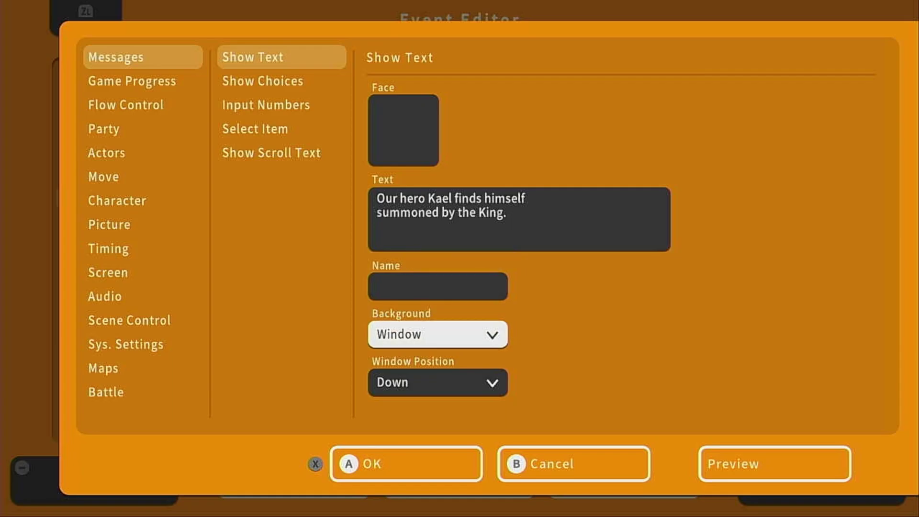
key("Return")
key("Down")
key("Return")
key("Down")
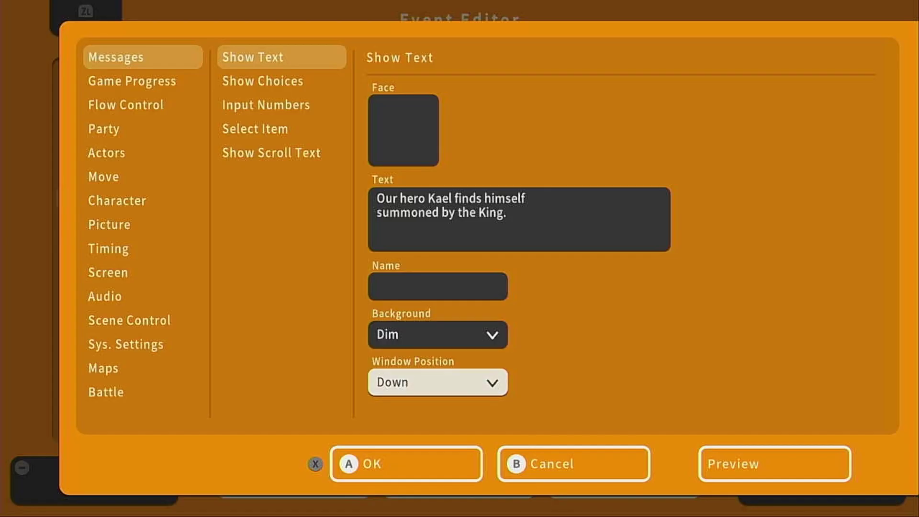
key("Return")
key("Up")
key("Return")
key("Down")
key("Return")
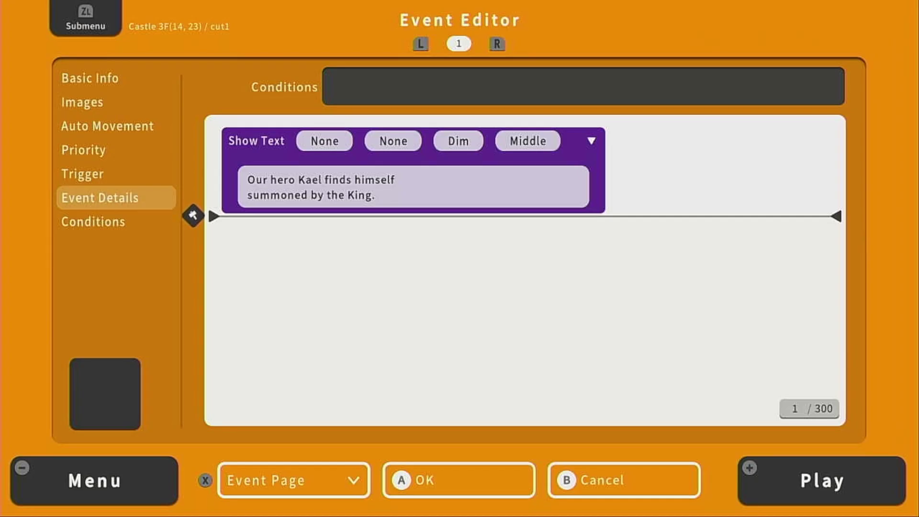
- Start a second Show Text command reading "After days of travel, he has finally reached the castle." on two lines
key("Return")
key("Right")
key("Return")
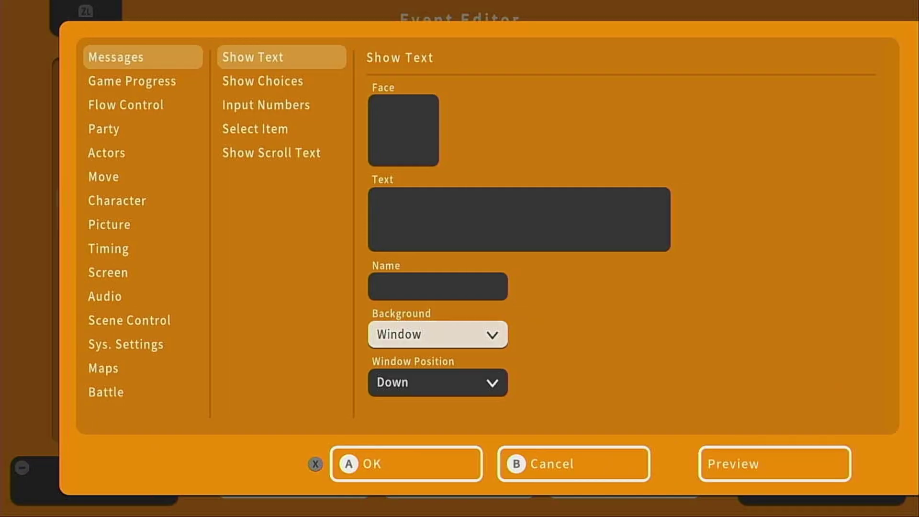
key("Up")
key("Up")
key("Return")
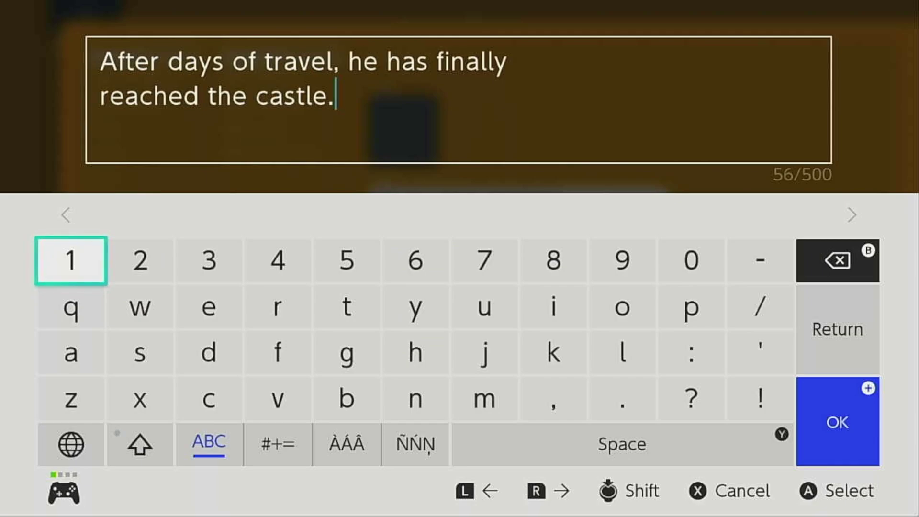
key("Return")
- Give the second message a Dim background and Middle window position, and add it below the first
key("Down")
key("Down")
key("Return")
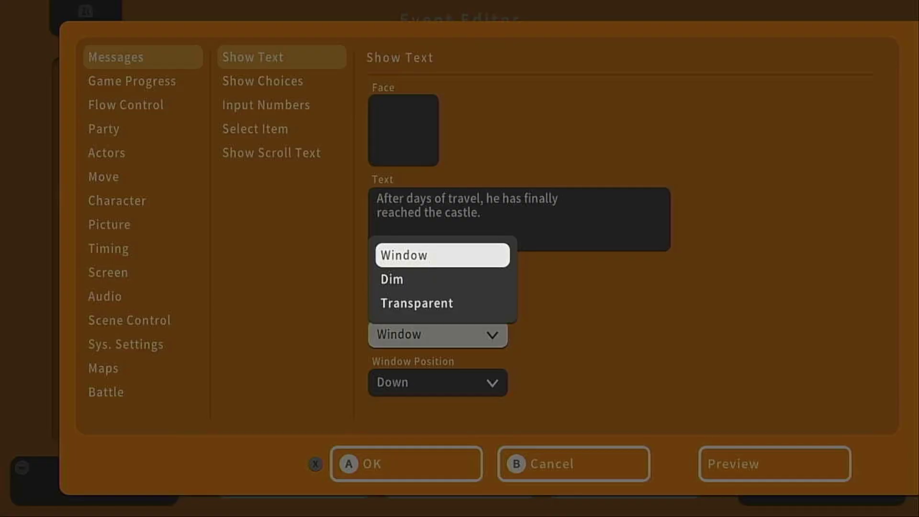
key("Down")
key("Return")
key("Down")
key("Down")
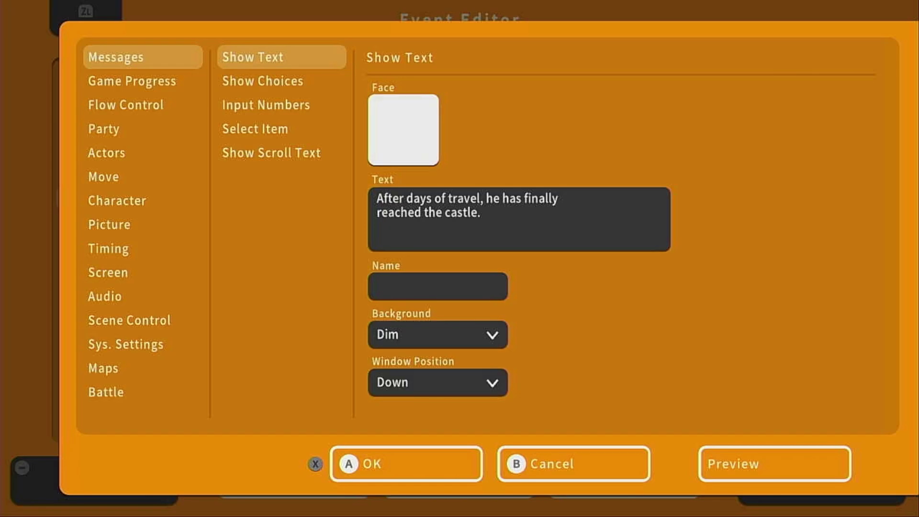
key("Up")
key("Return")
key("Up")
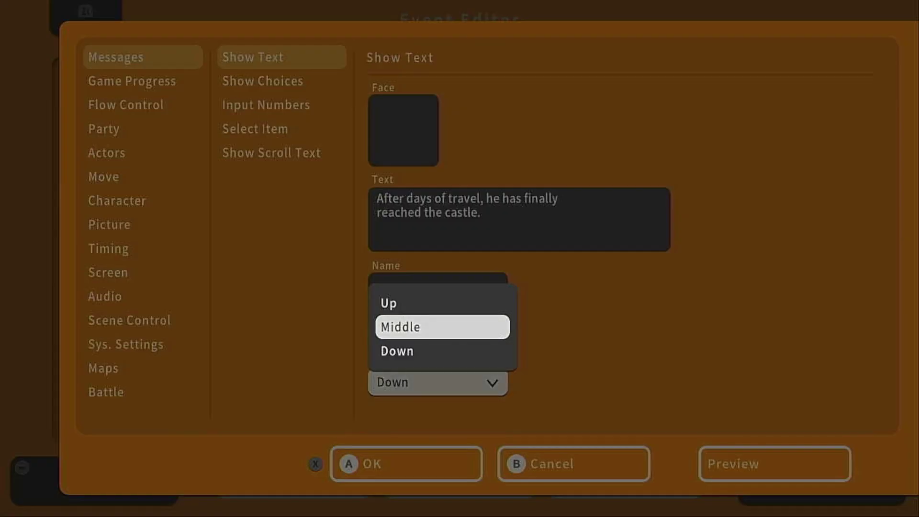
key("Return")
key("Down")
key("Return")
- Start a third Show Text command reading "Use the right joystick to move. Press X for the menu. Press A to interact." on three lines
key("Return")
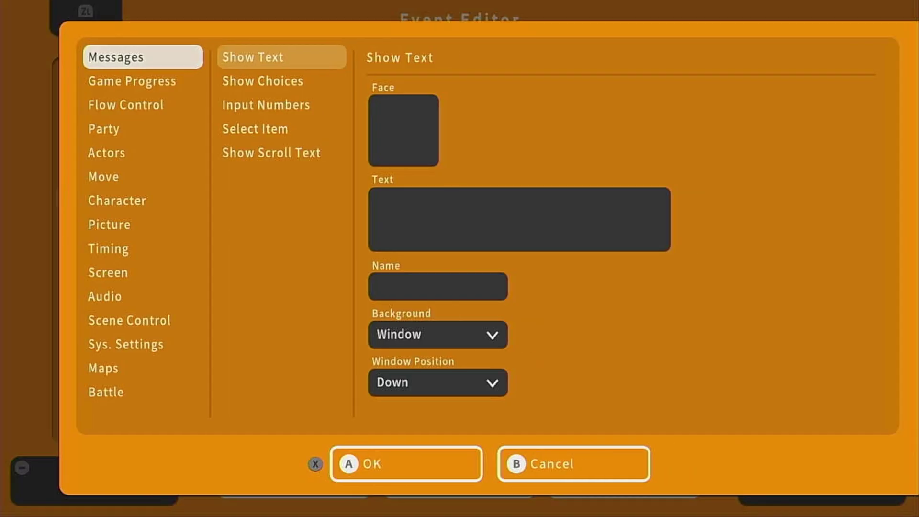
key("Return")
key("Return")
key("Down")
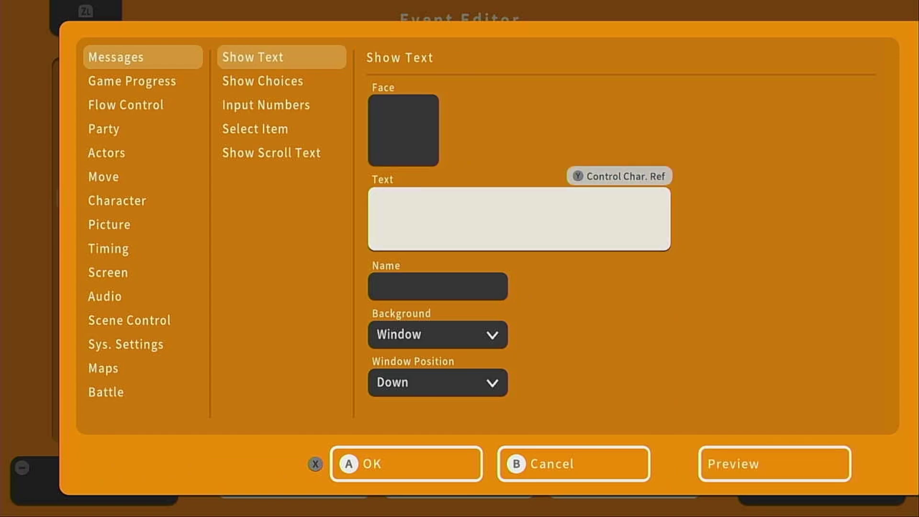
key("Return")
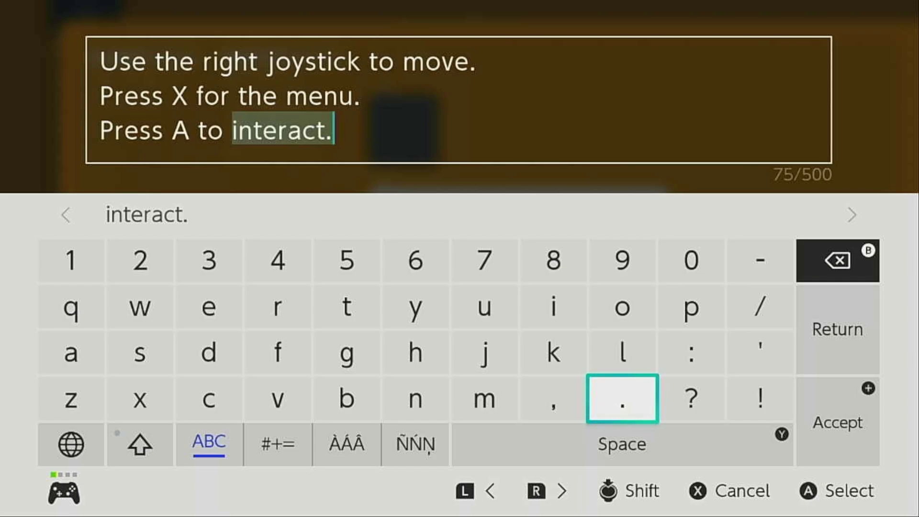
key("plus")
key("plus")
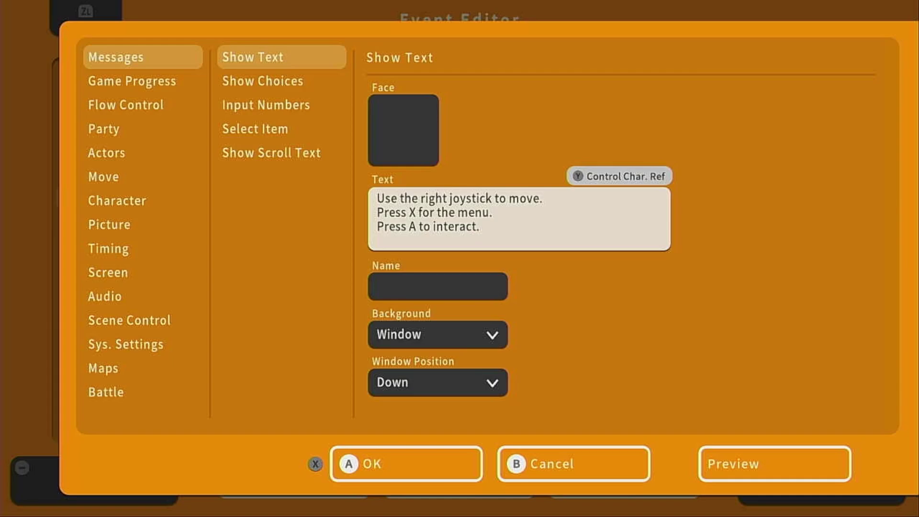
- Give the third message a Dim background and Middle window position, and add it below the second
key("Down")
key("Down")
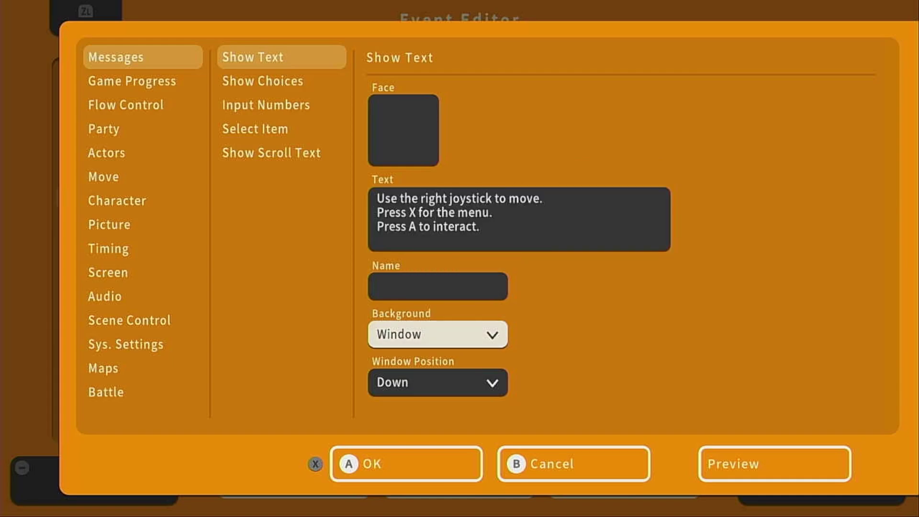
key("Return")
key("Down")
key("Return")
key("Down")
key("Return")
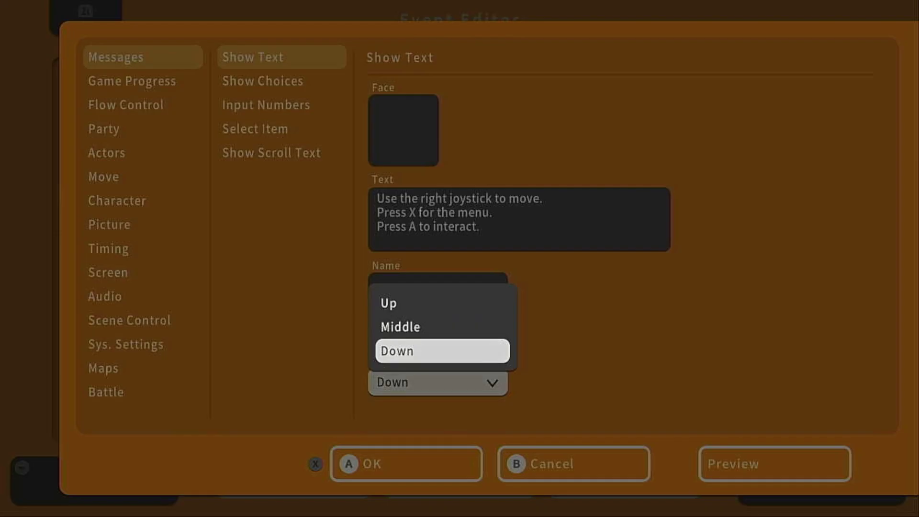
key("Up")
key("Return")
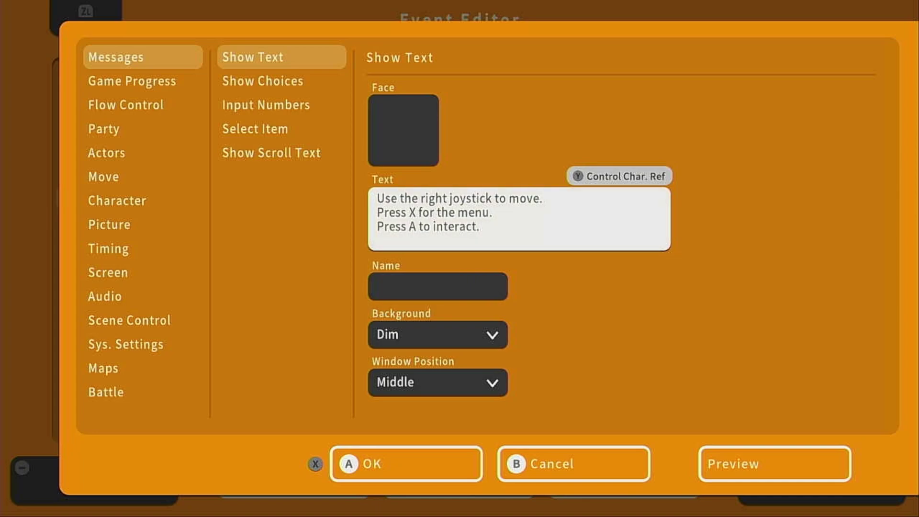
key("x")
key("a")
- Review the three Show Text commands in order, ending at the insertion point below the third message
key("Up")
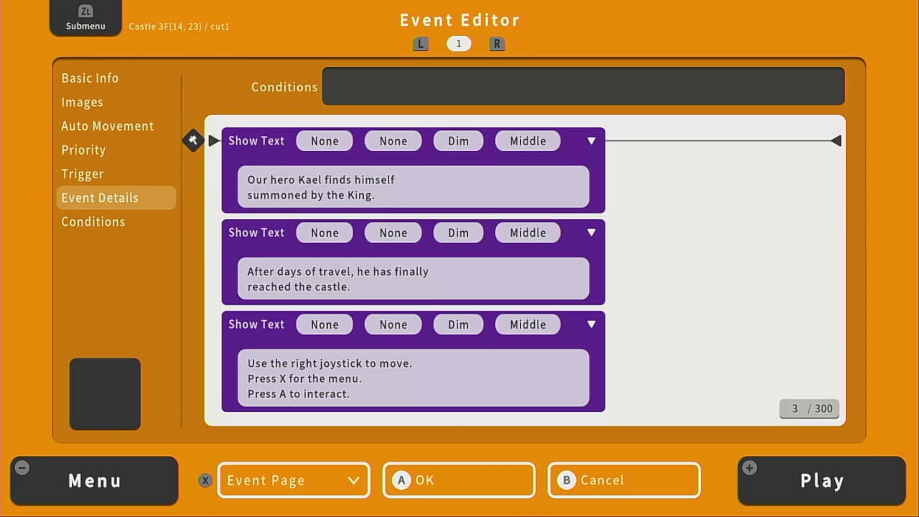
key("Down")
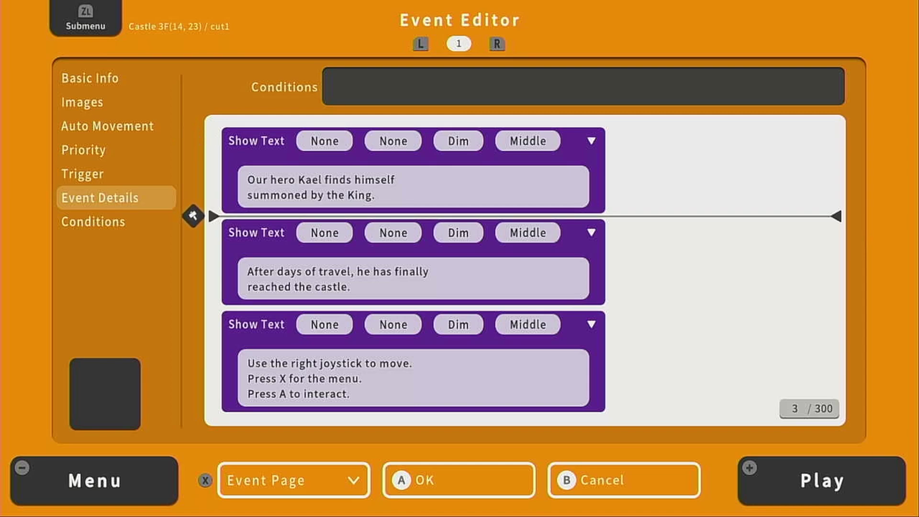
key("Down")
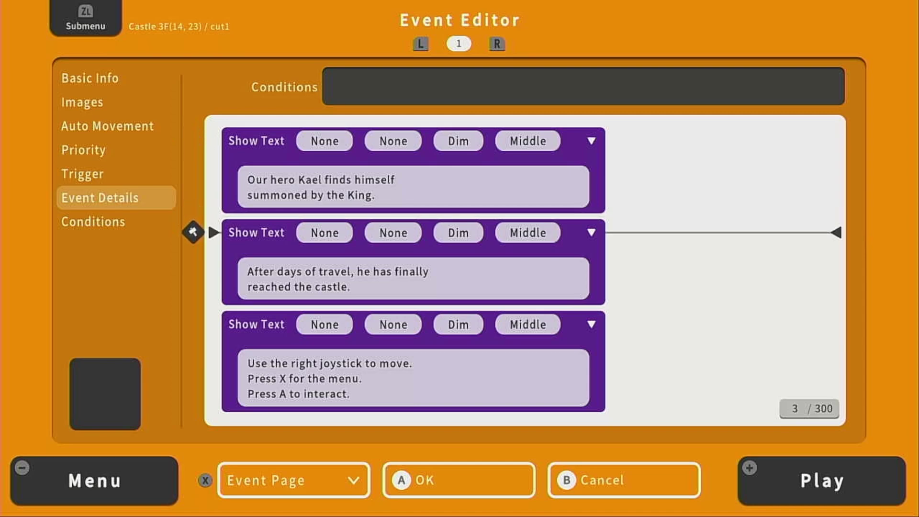
key("Down")
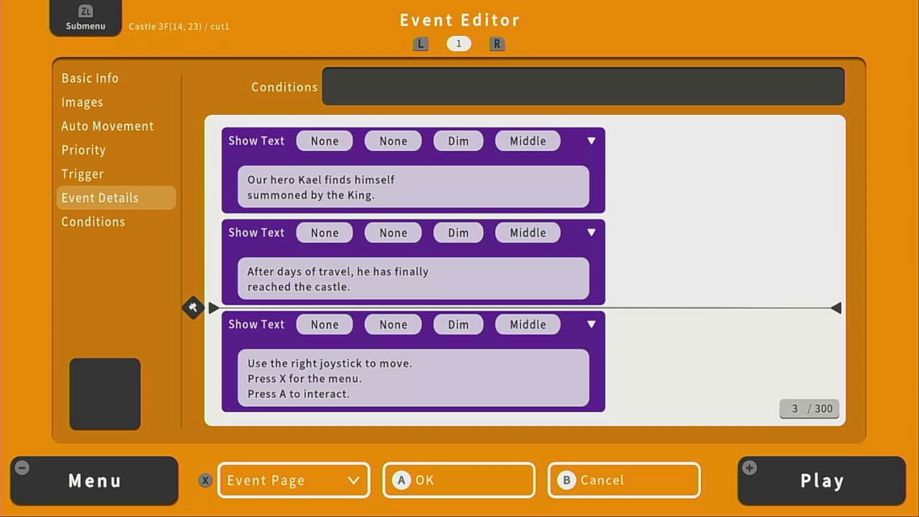
key("Down")
key("Down")
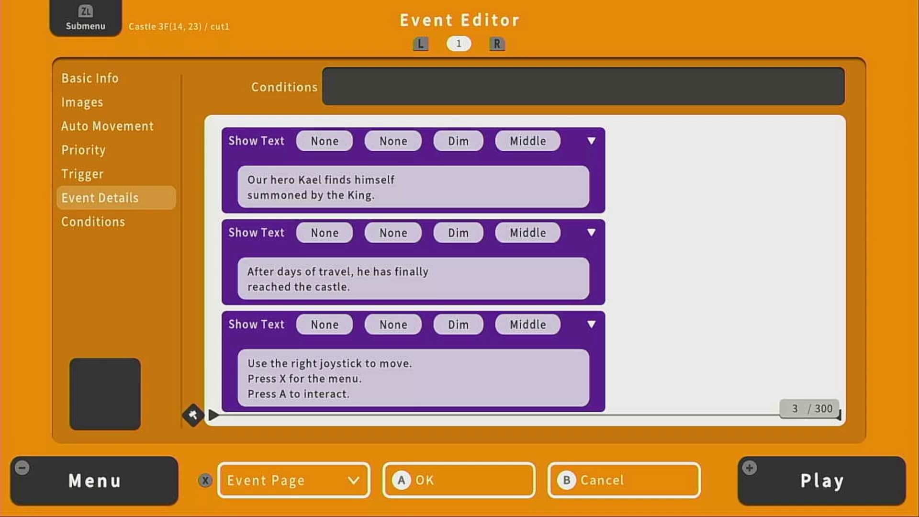
- Start a new command below the third message and examine the Character commands down to Erase Event
key("Return")
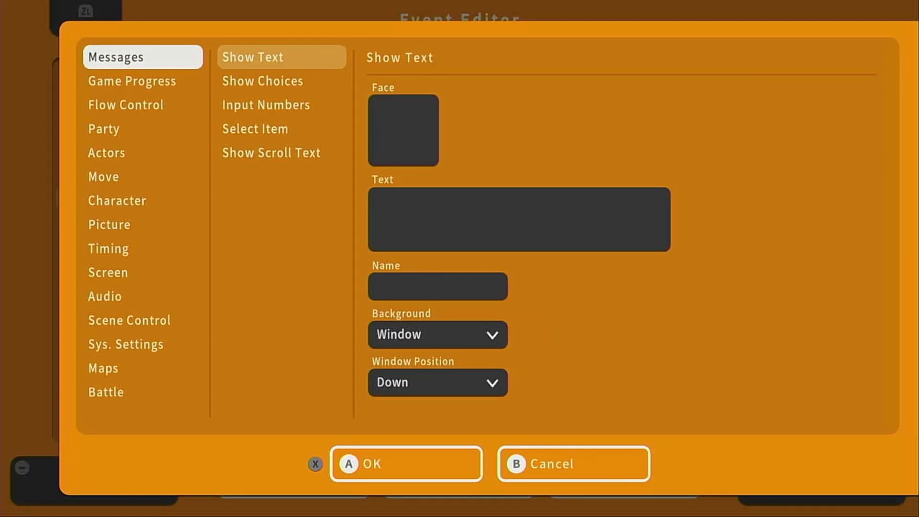
key("Down")
key("Down")
key("Down")
key("Down")
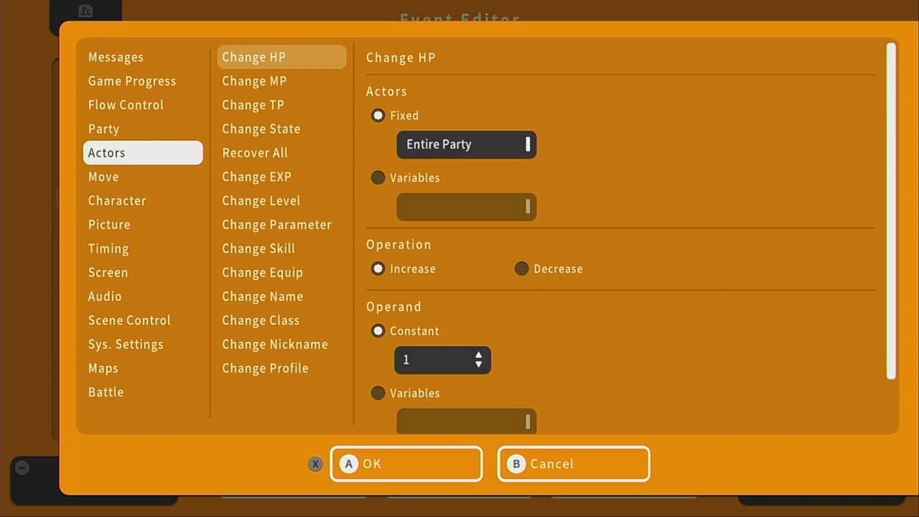
key("Down")
key("Down")
key("Right")
key("Down")
key("Down")
key("Down")
key("Down")
key("Down")
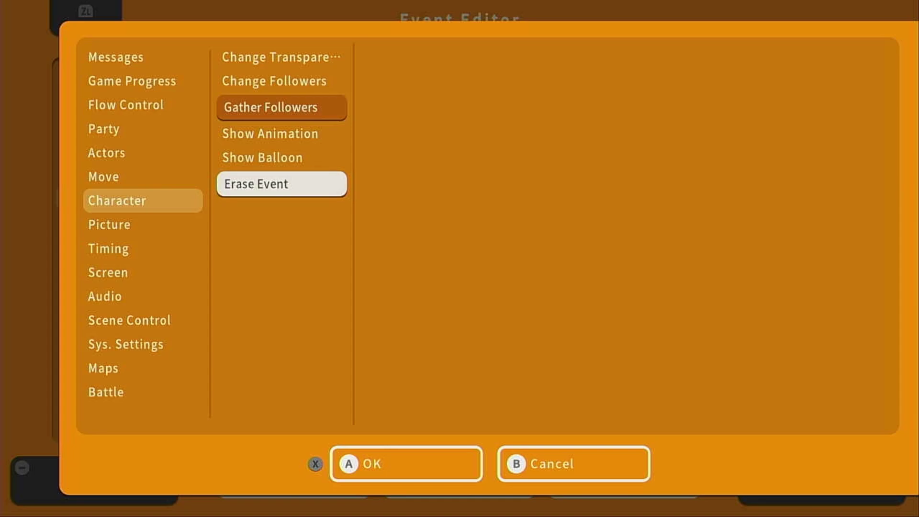
key("Left")
key("Right")
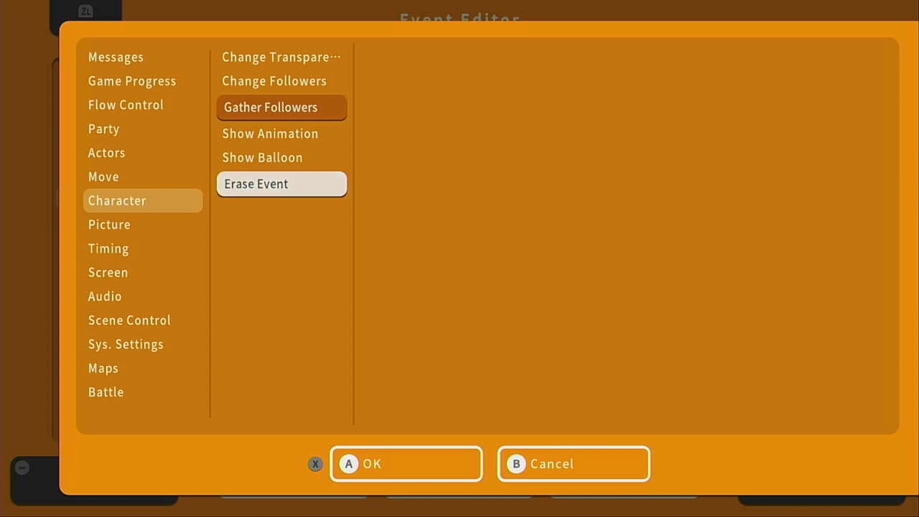
key("Left")
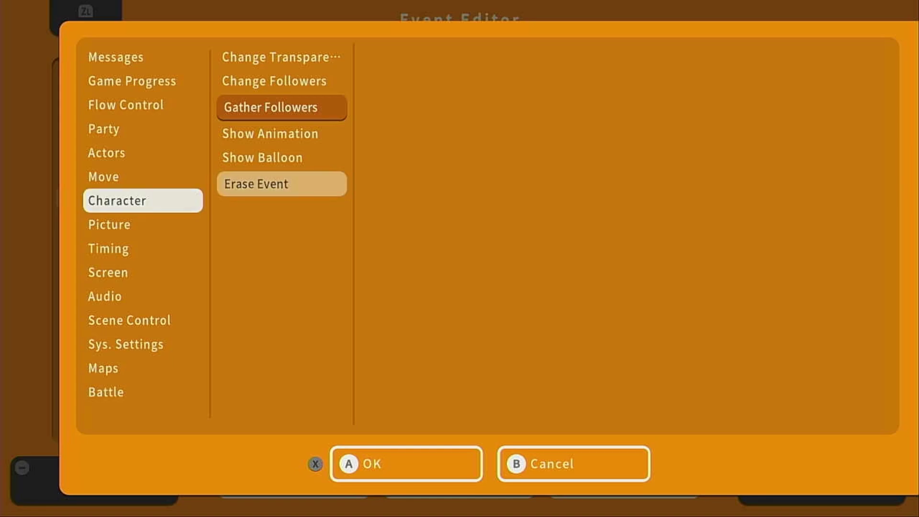
key("Right")
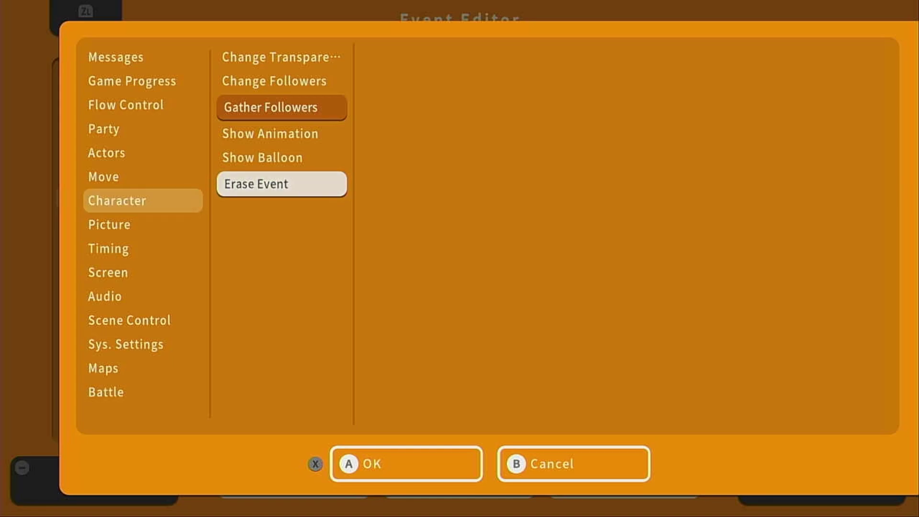
key("Left")
key("Right")
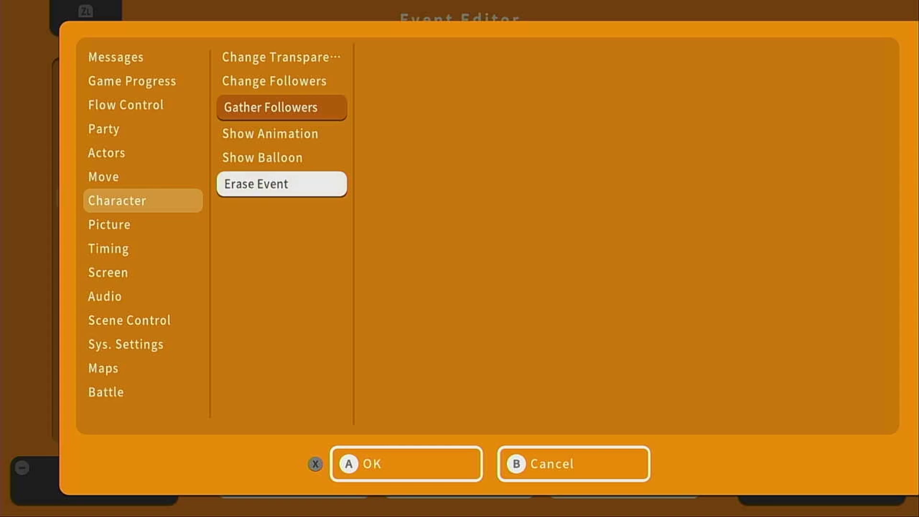
key("Left")
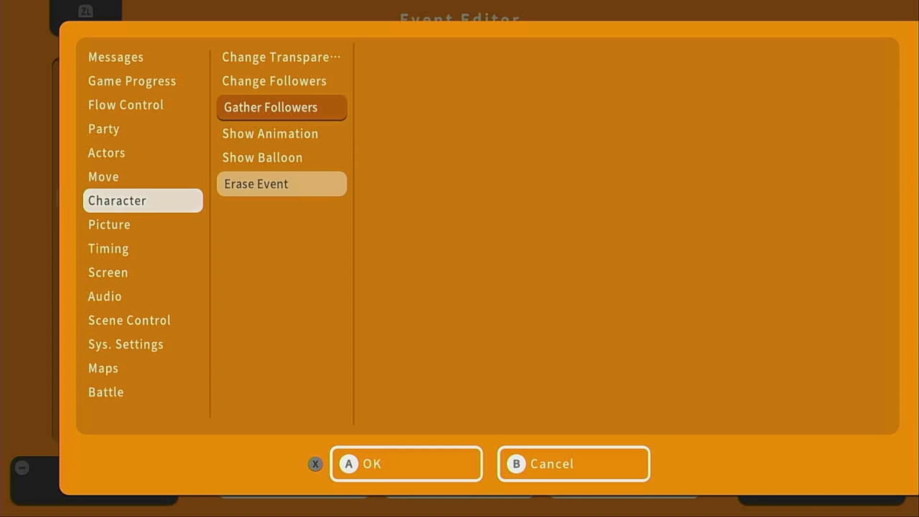
- Examine the switch and operation options of Self Switch Ctrl among the Game Progress commands
key("Up")
key("Up")
key("Up")
key("Up")
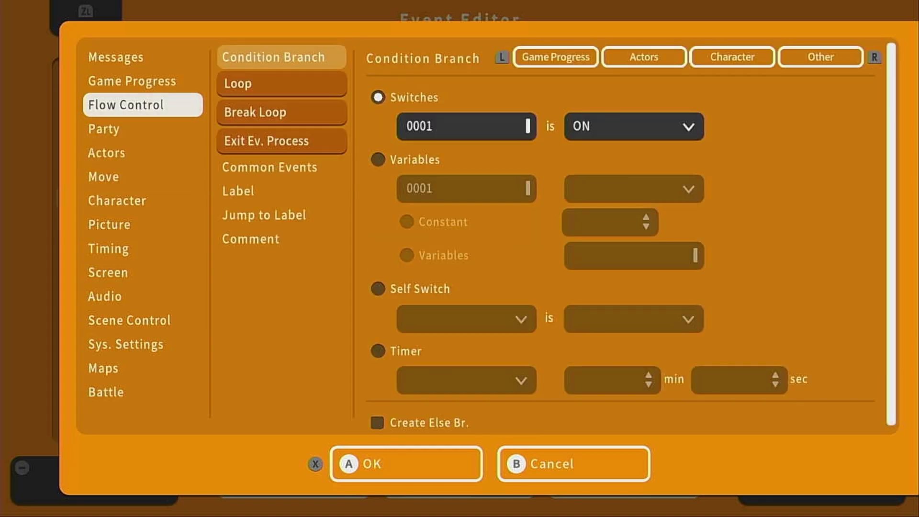
key("Up")
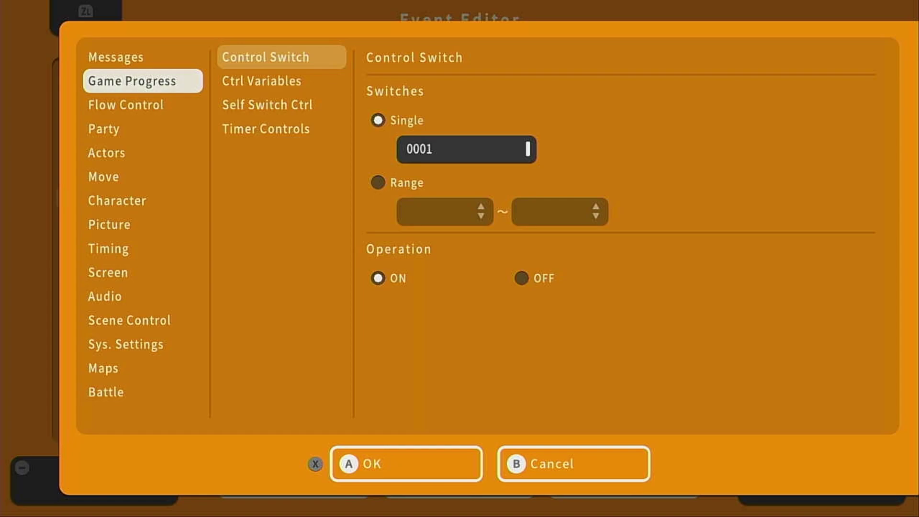
key("Right")
key("Down")
key("Down")
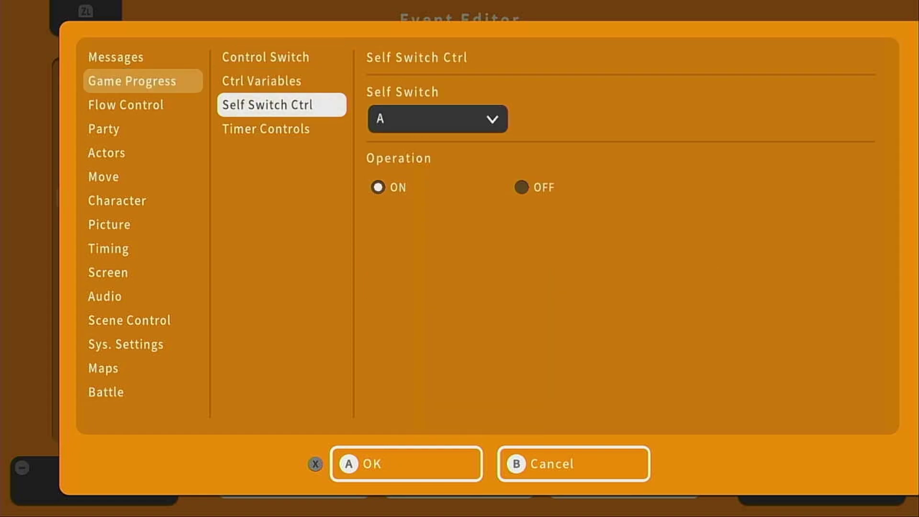
key("Right")
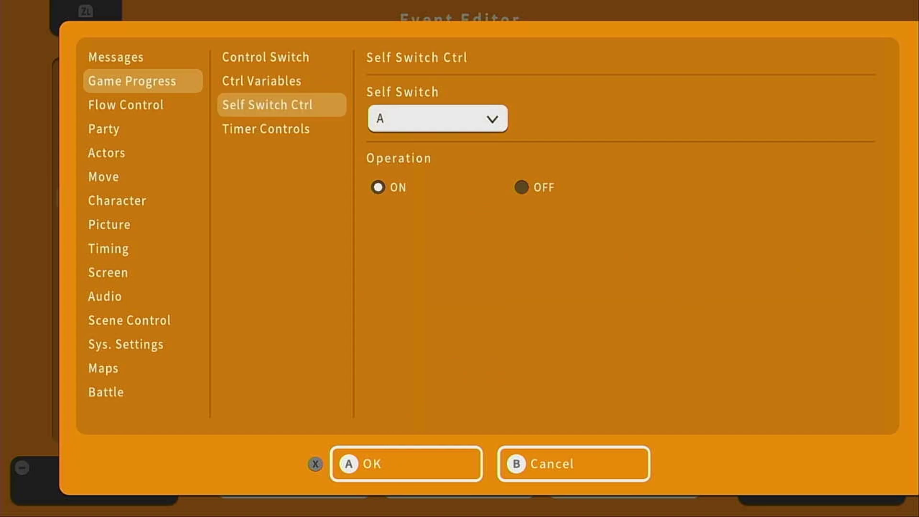
key("Down")
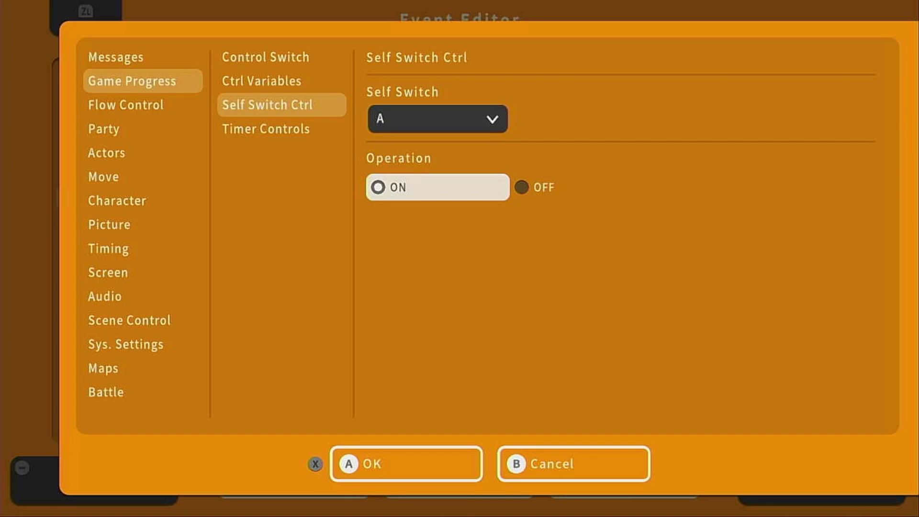
- Look at the list of switches available to the Control Switch command, and close it without choosing one
key("Left")
key("Up")
key("Up")
key("Right")
key("Down")
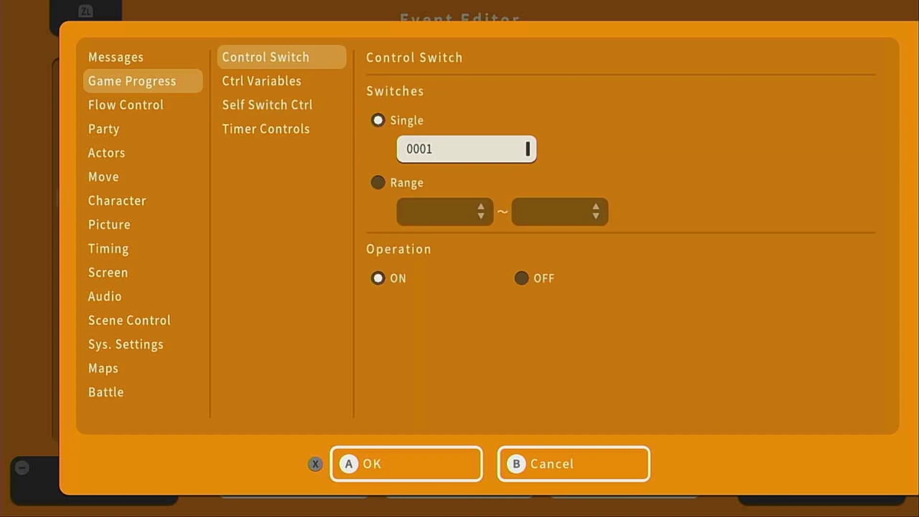
key("Return")
key("Escape")
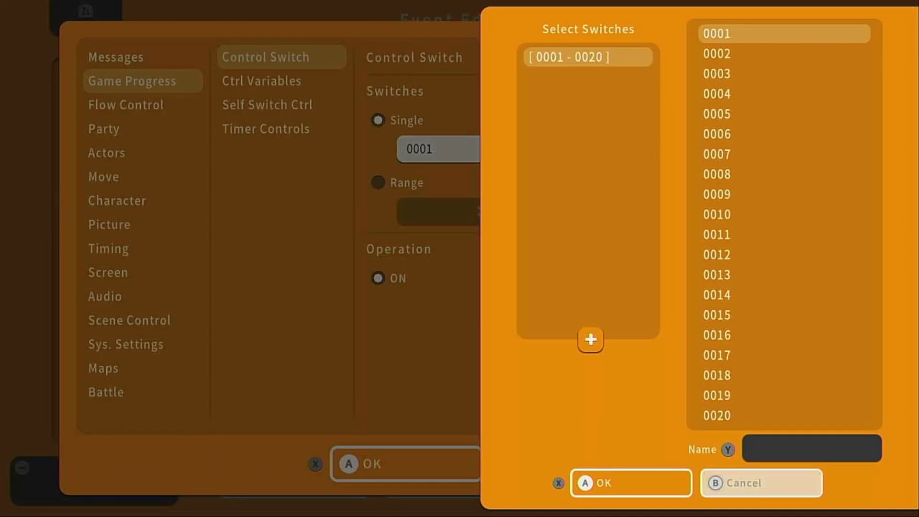
key("Escape")
- Add a Self Switch Ctrl command that turns self switch A ON below the third message
key("Down")
key("Down")
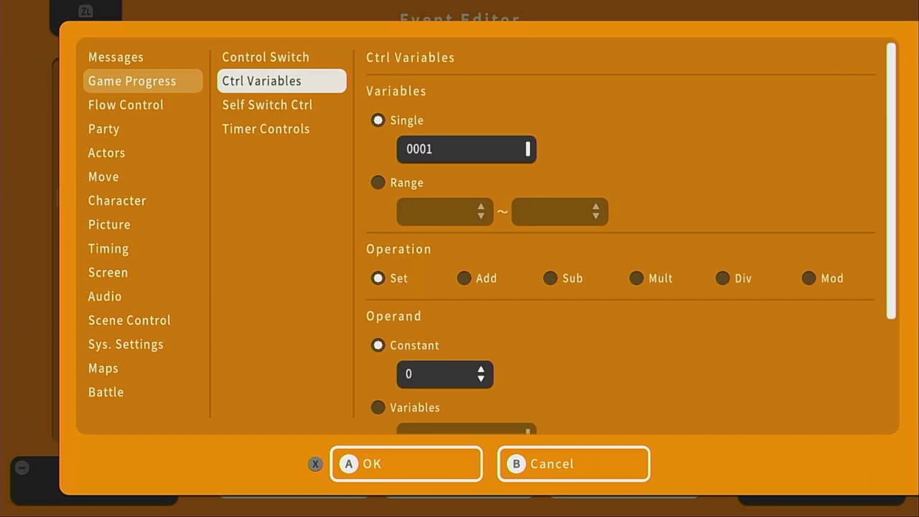
key("Return")
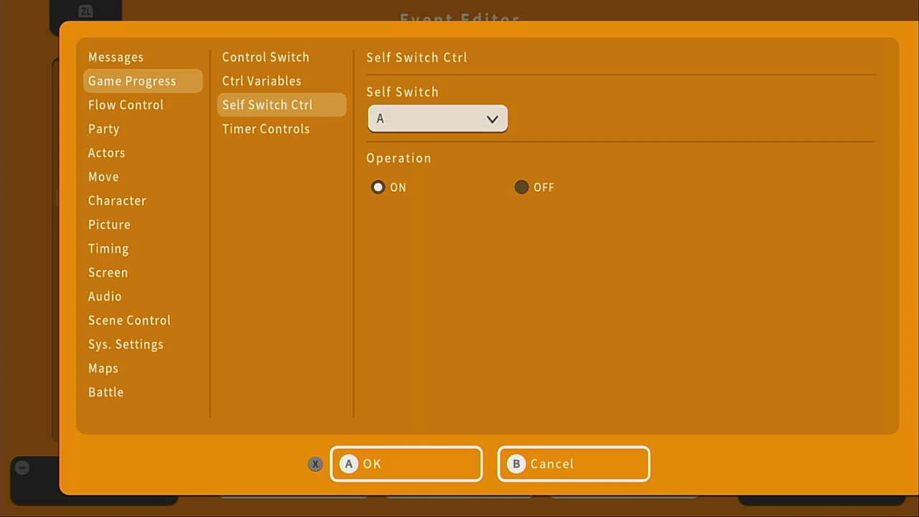
key("Down")
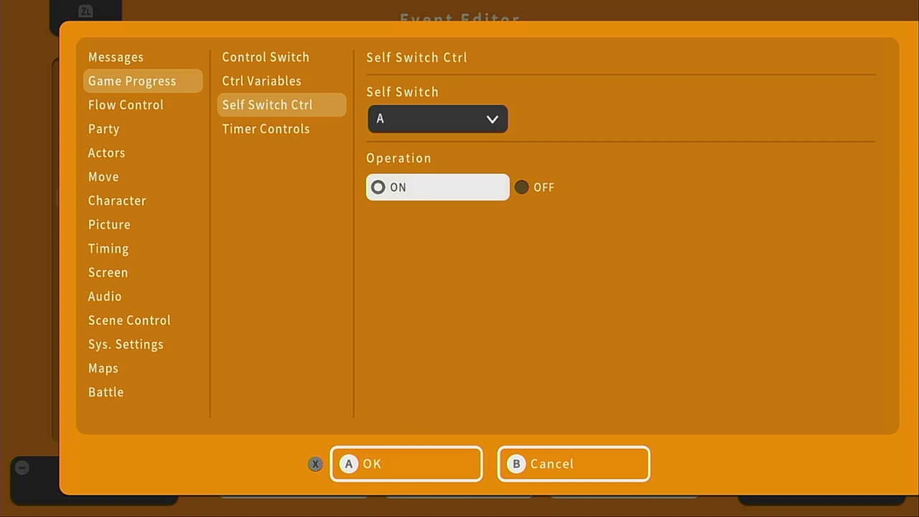
key("Down")
key("Return")
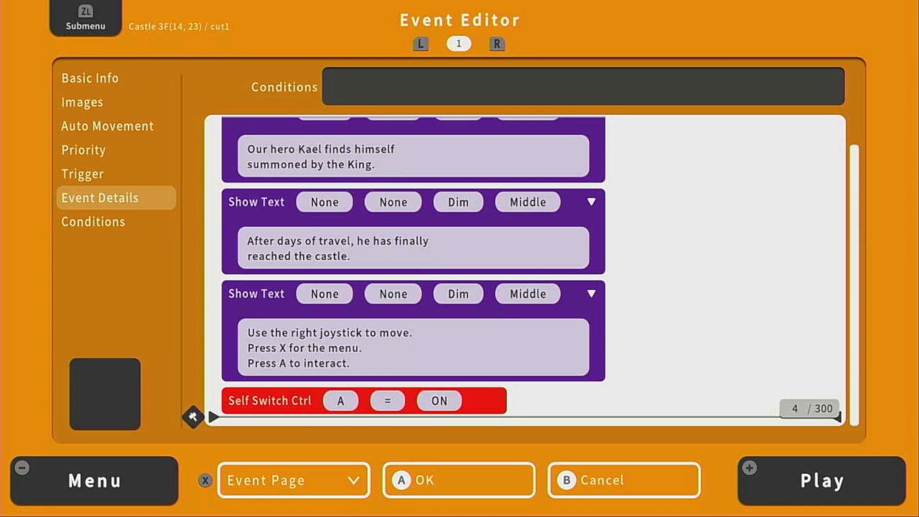
- Add a second page to the intro event
key("Down")
key("Left")
key("Return")
key("Return")
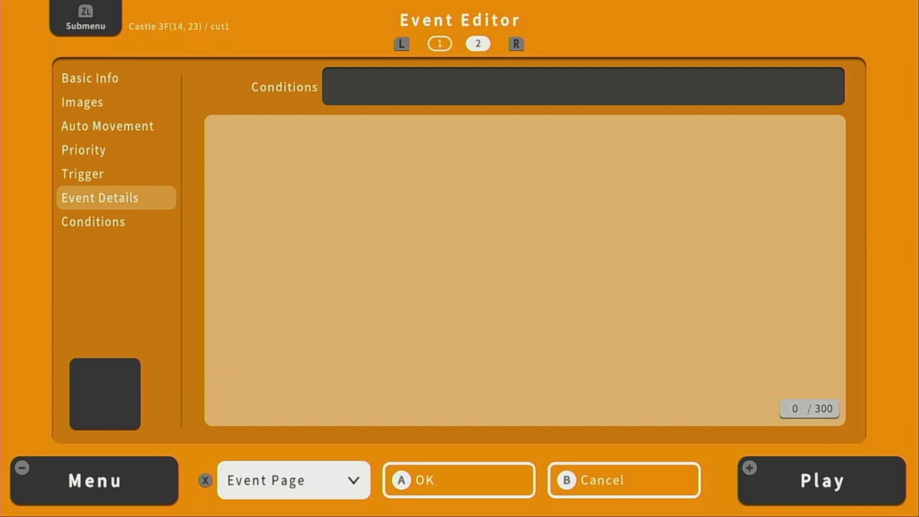
- Enable the Self Switch condition on the second event page with self switch A
key("Escape")
key("Up")
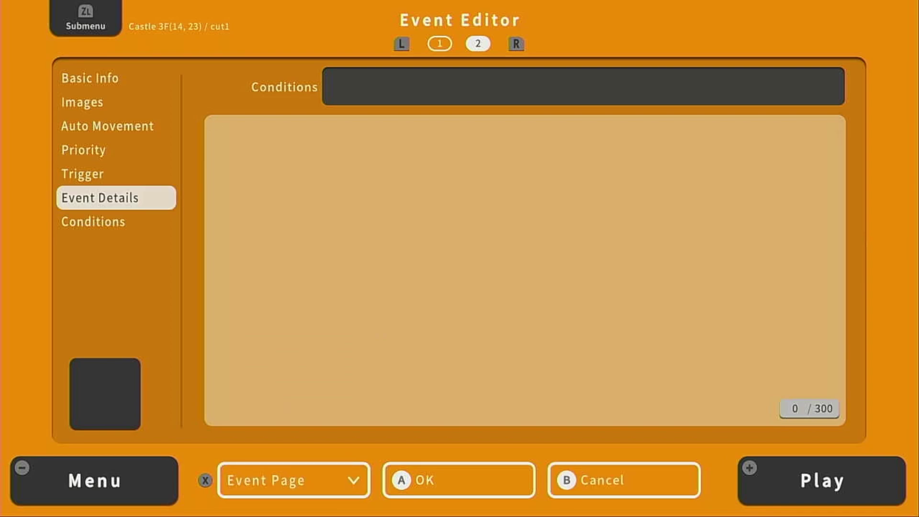
key("Down")
key("Right")
key("Down")
key("Down")
key("Down")
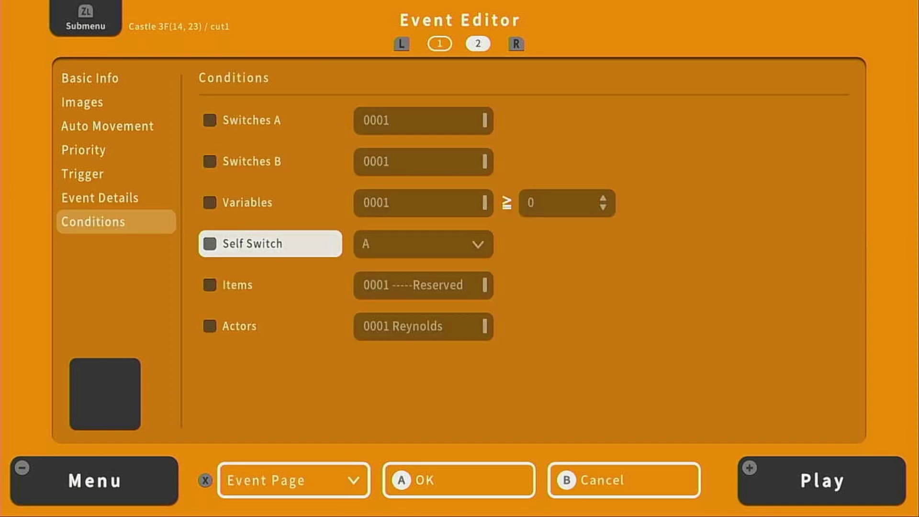
key("Return")
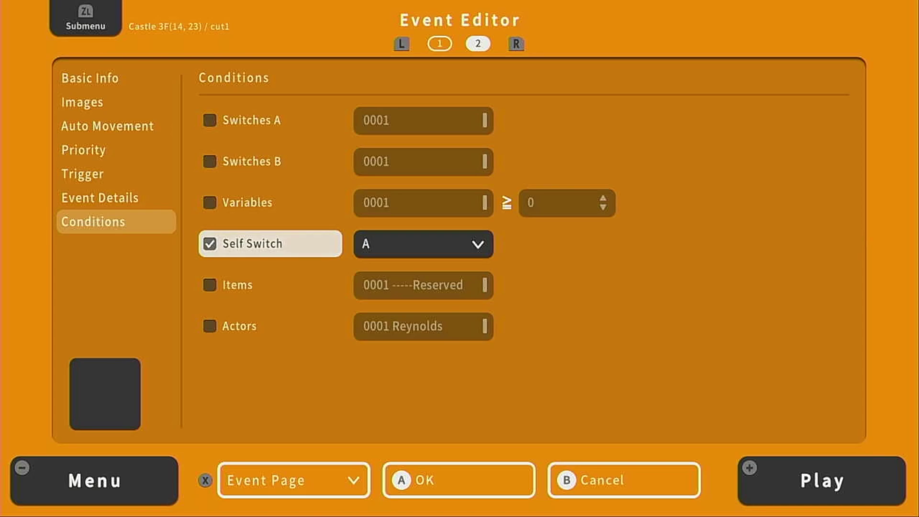
- Compare the first page's commands with the second page's empty command list and its Self Switch A condition
key("l")
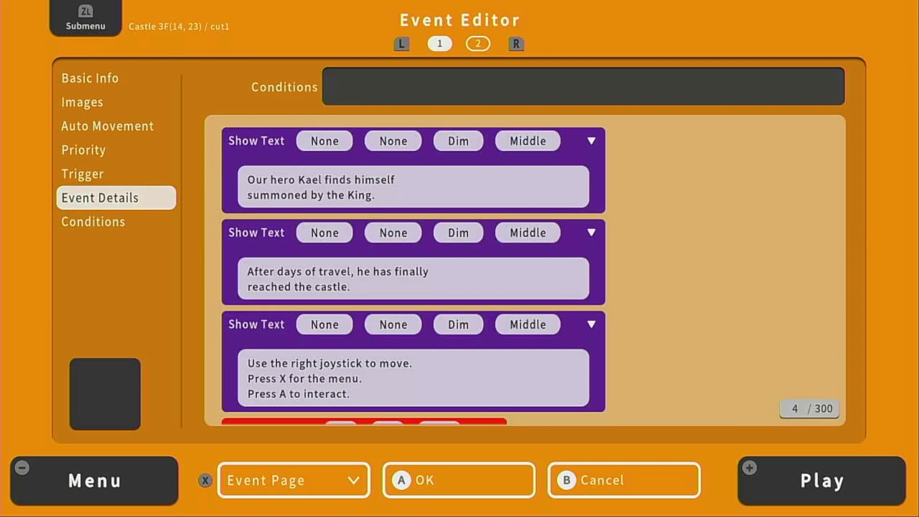
key("Right")
key("Down")
key("Down")
key("Down")
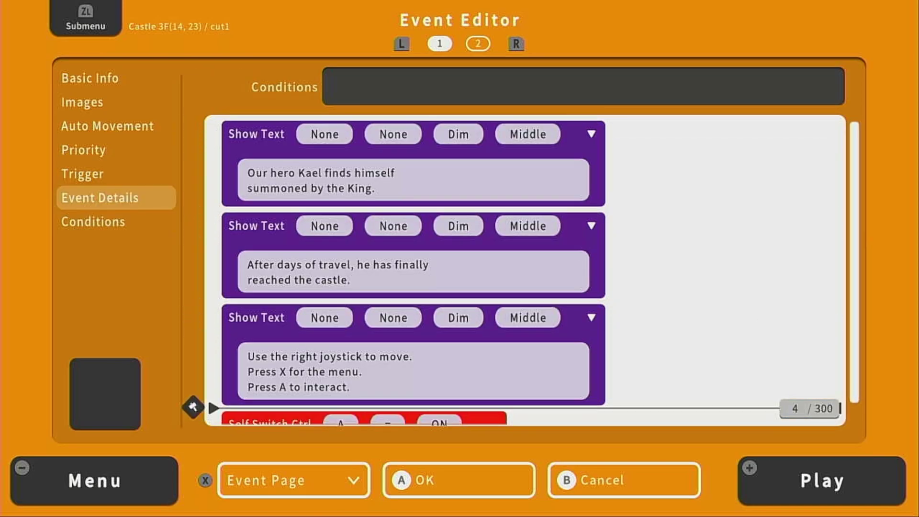
key("Page_Down")
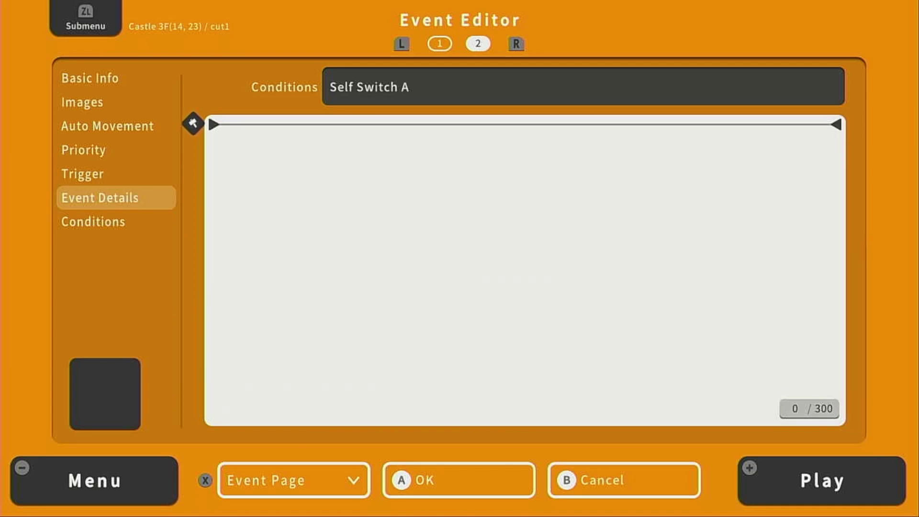
key("Escape")
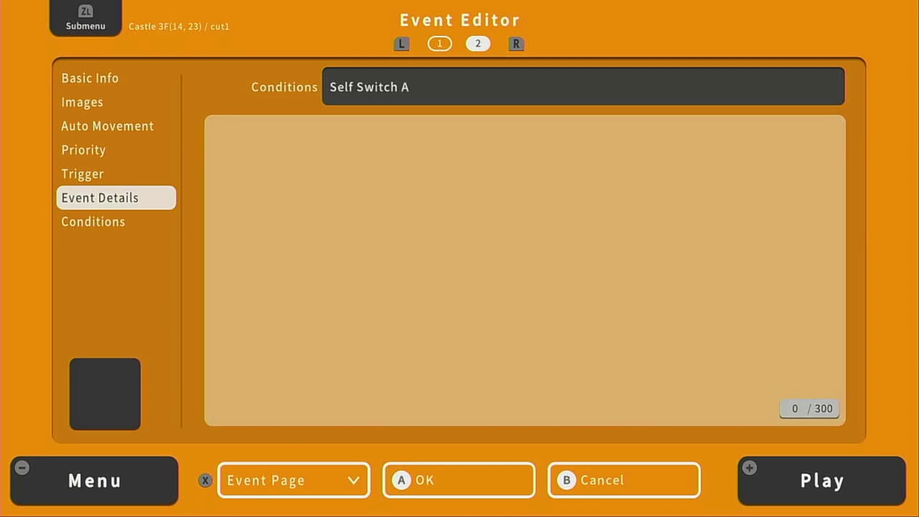
key("Down")
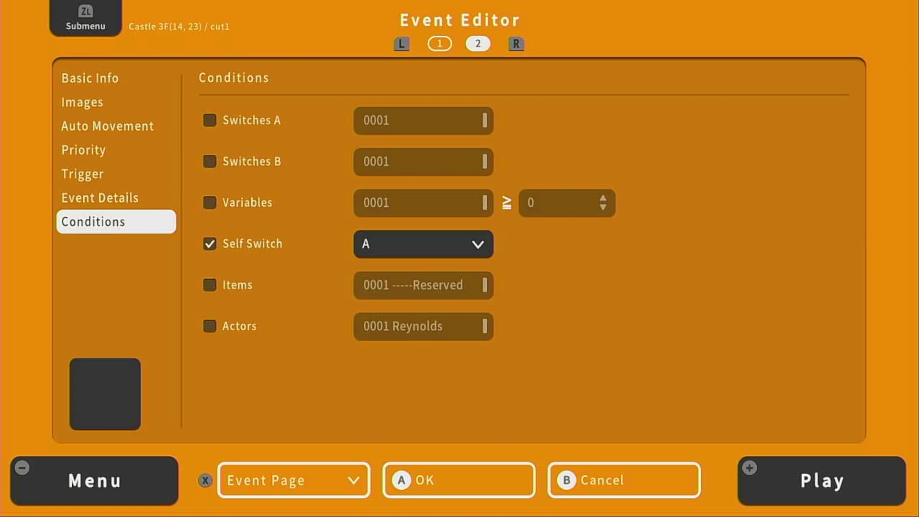
key("Up")
key("Return")
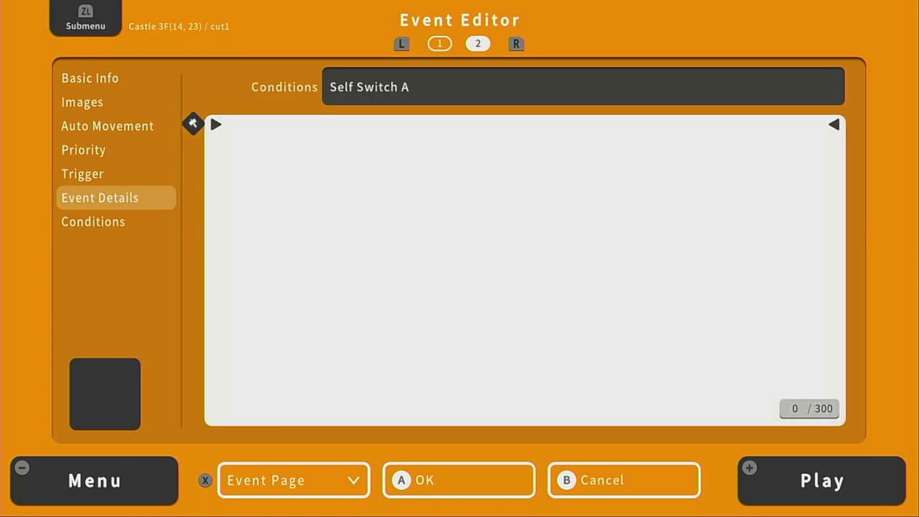
- Open the trigger settings of the second event page
key("Escape")
key("Up")
key("Up")
key("Up")
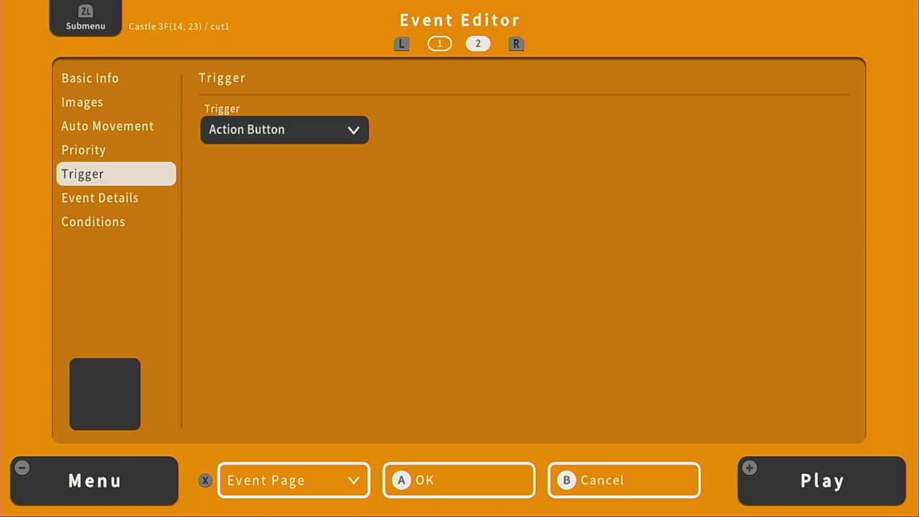